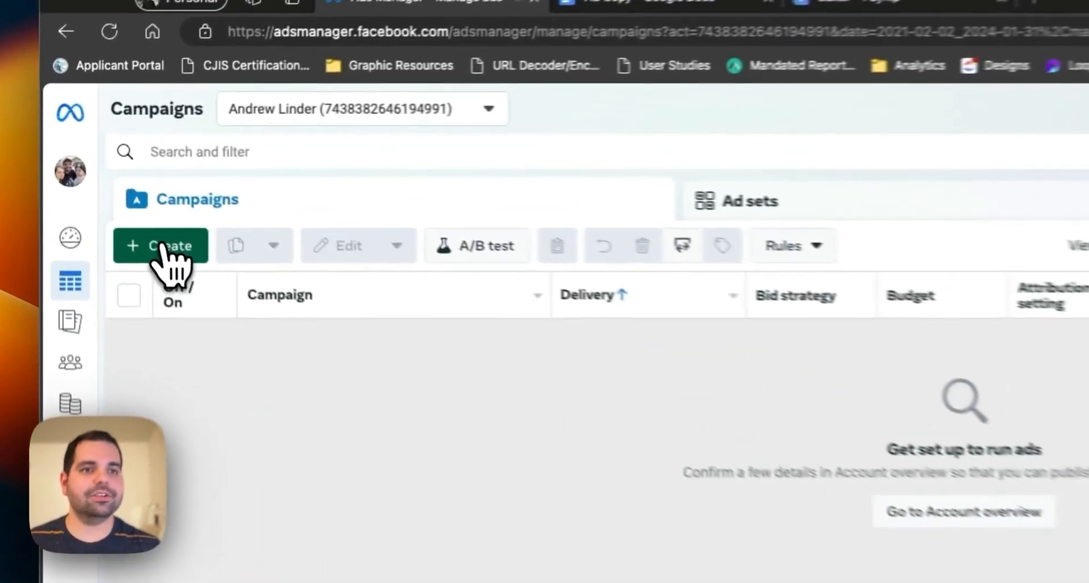
- Create a new auction campaign with the Leads objective, using the recommended settings setup
click(164, 246)
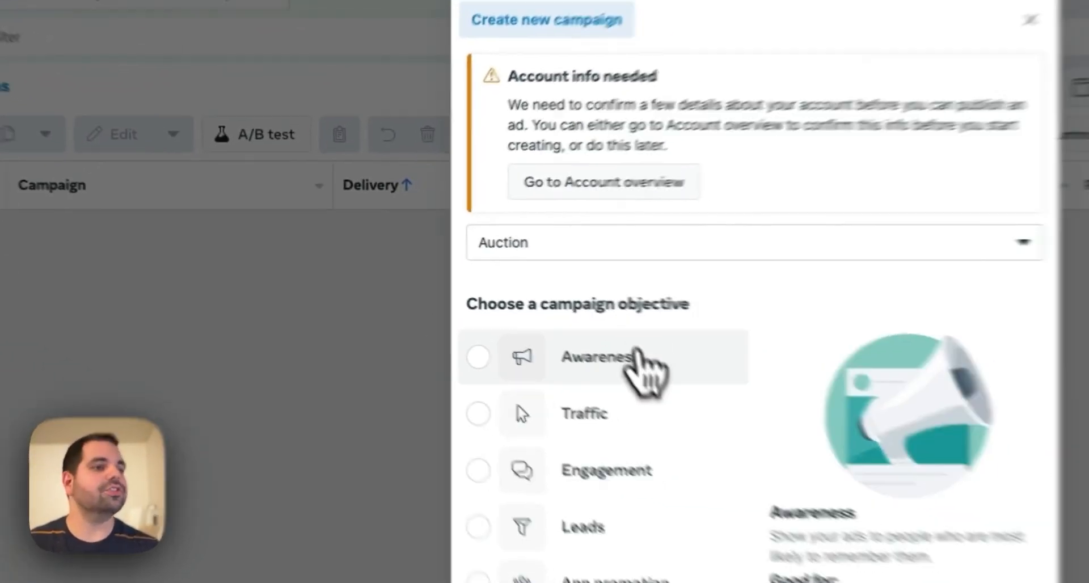
scroll(657, 363, down, 3)
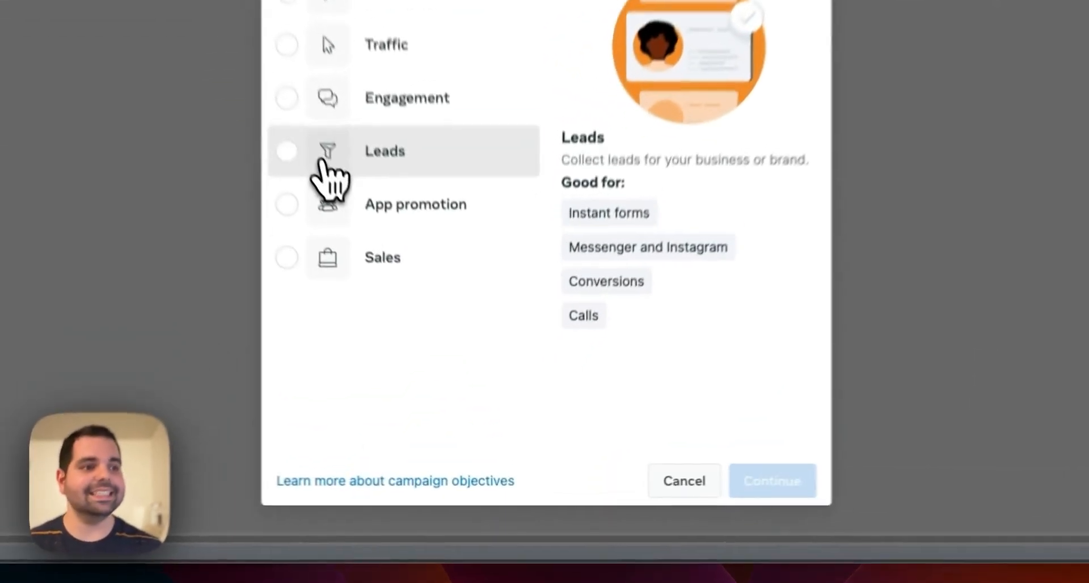
click(414, 318)
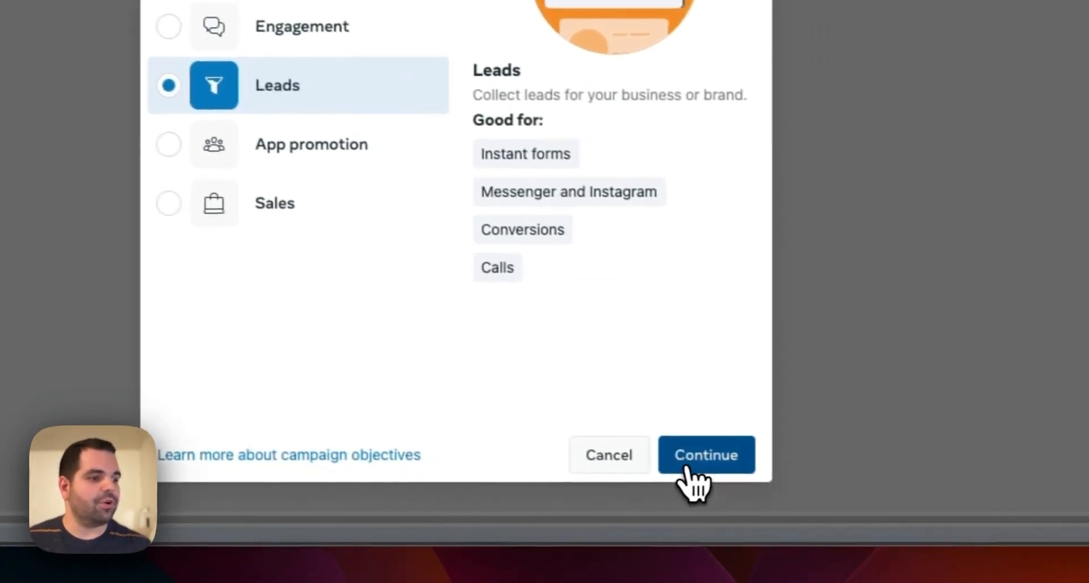
click(687, 469)
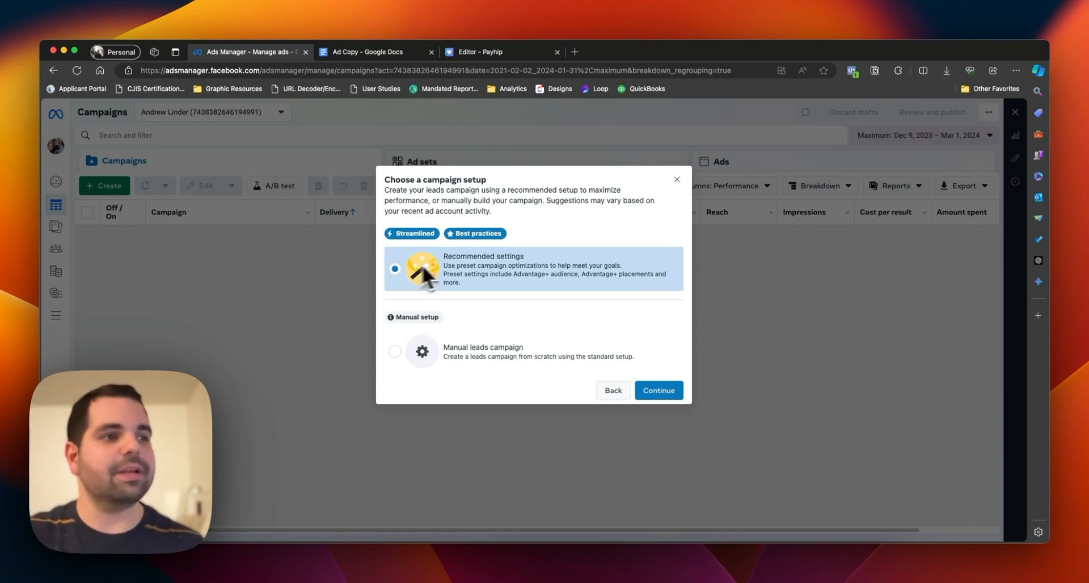
click(656, 389)
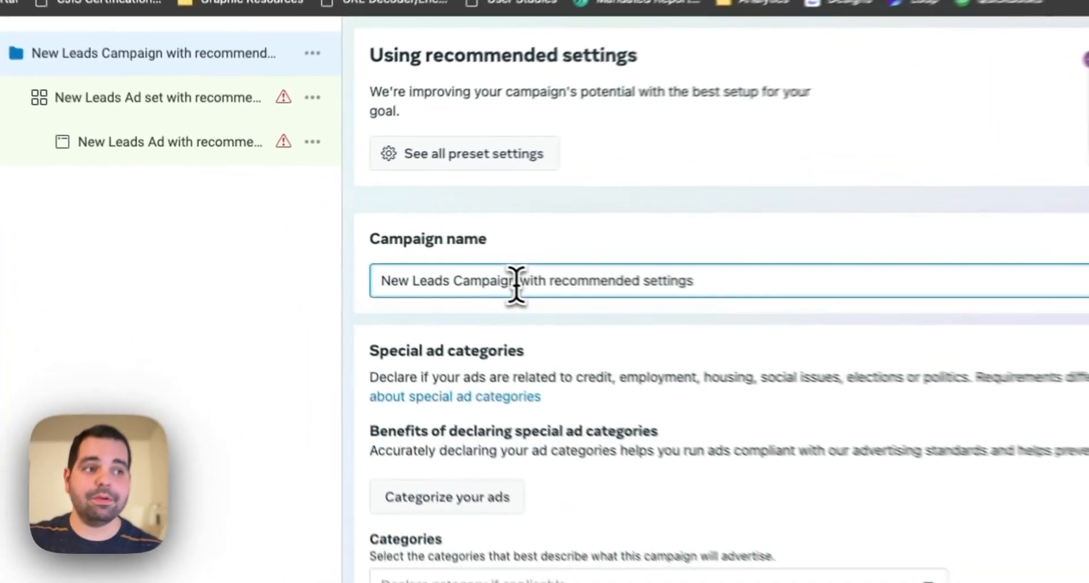
- Rename the campaign as "Leads - Easter - March 2024"
triple_click(377, 242)
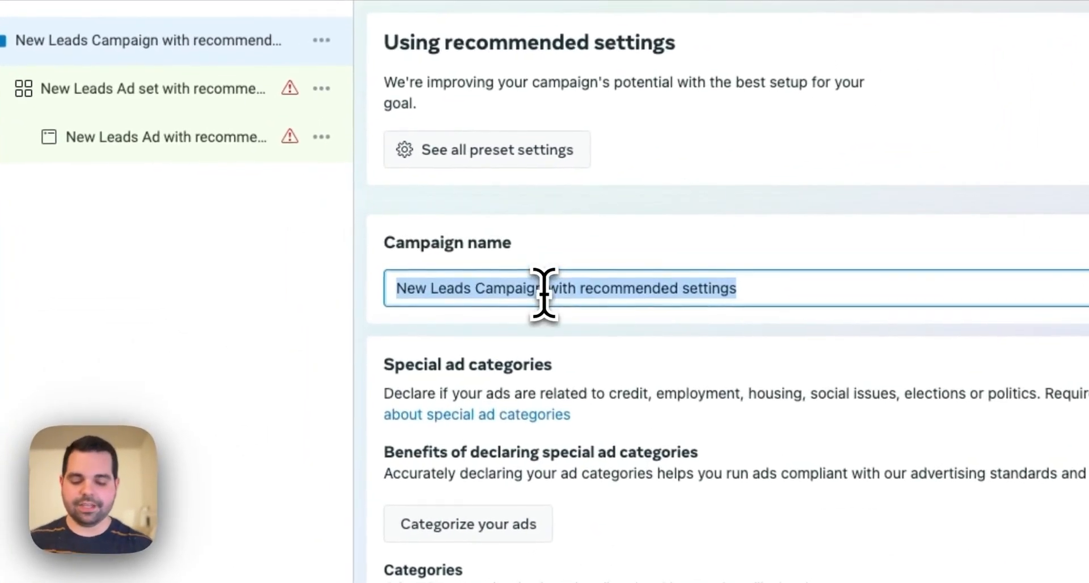
text(p)
key(BackSpace)
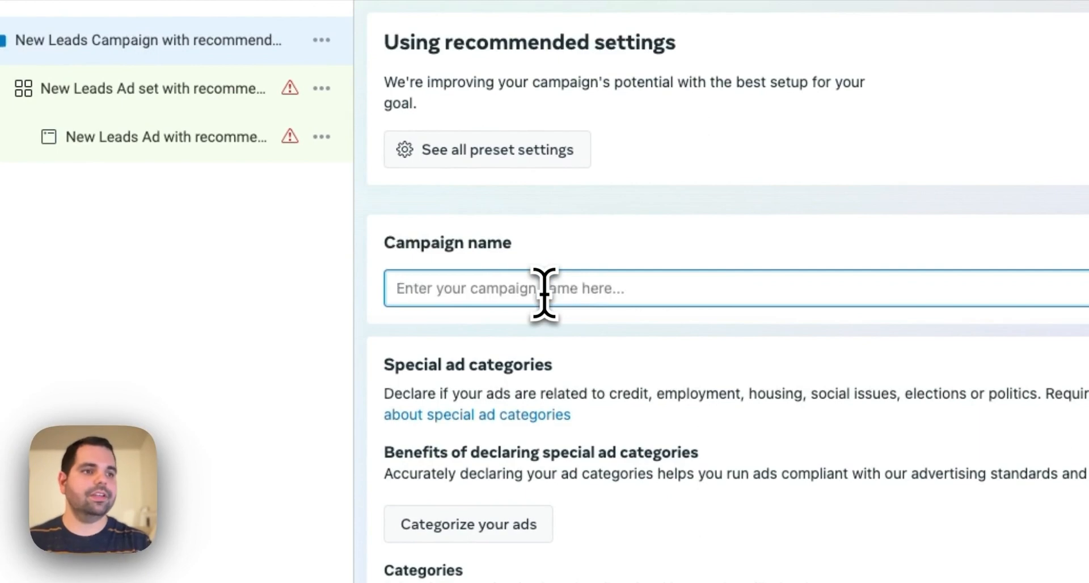
text(Leads)
text( - E)
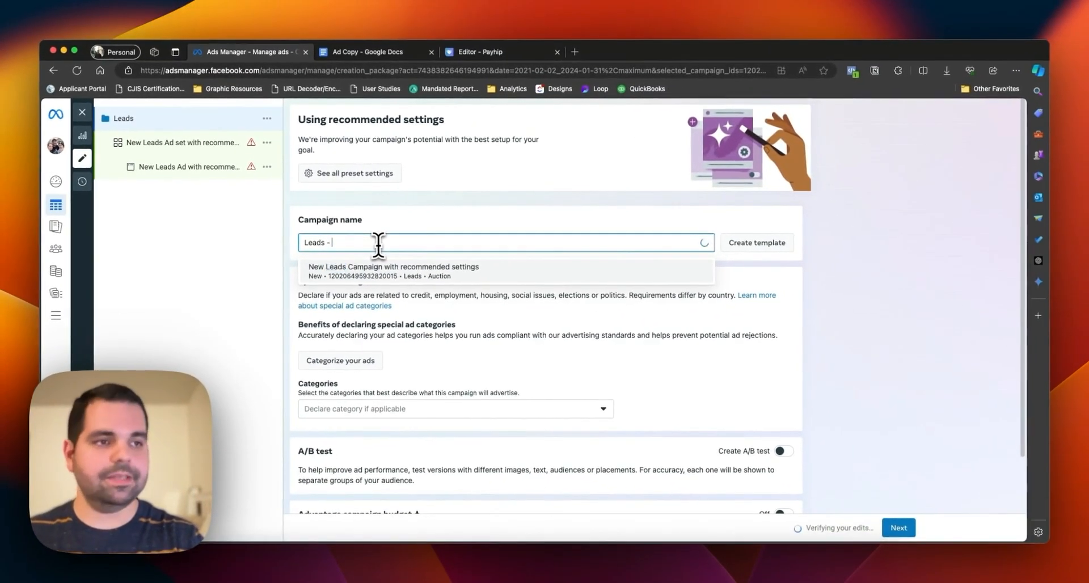
text(aster - March 2024)
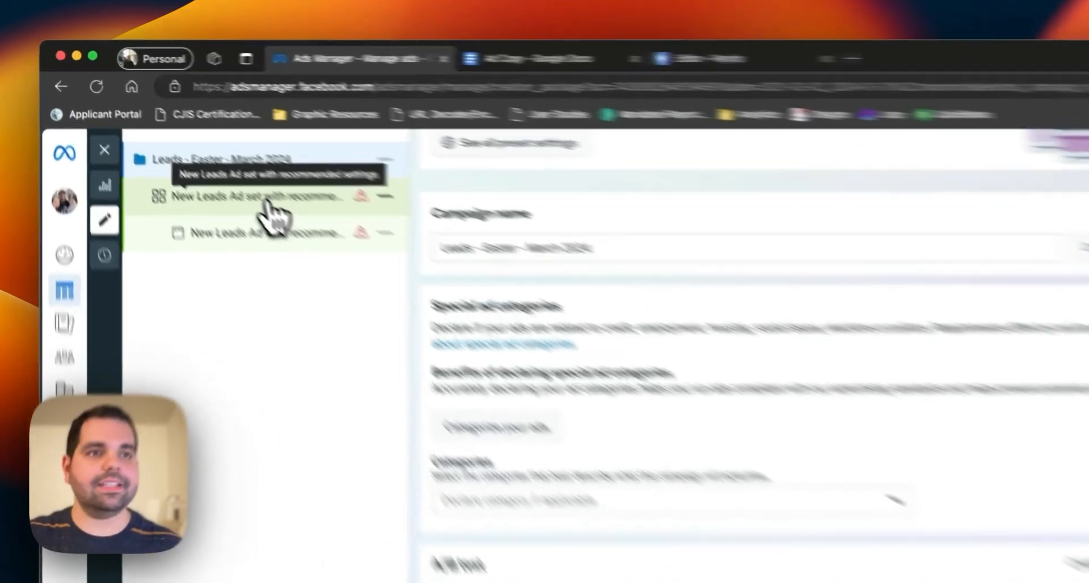
- Open the new leads ad set and rename it as "Leads - Easter Ad Set - March 2024"
click(190, 144)
click(596, 308)
key(super+a)
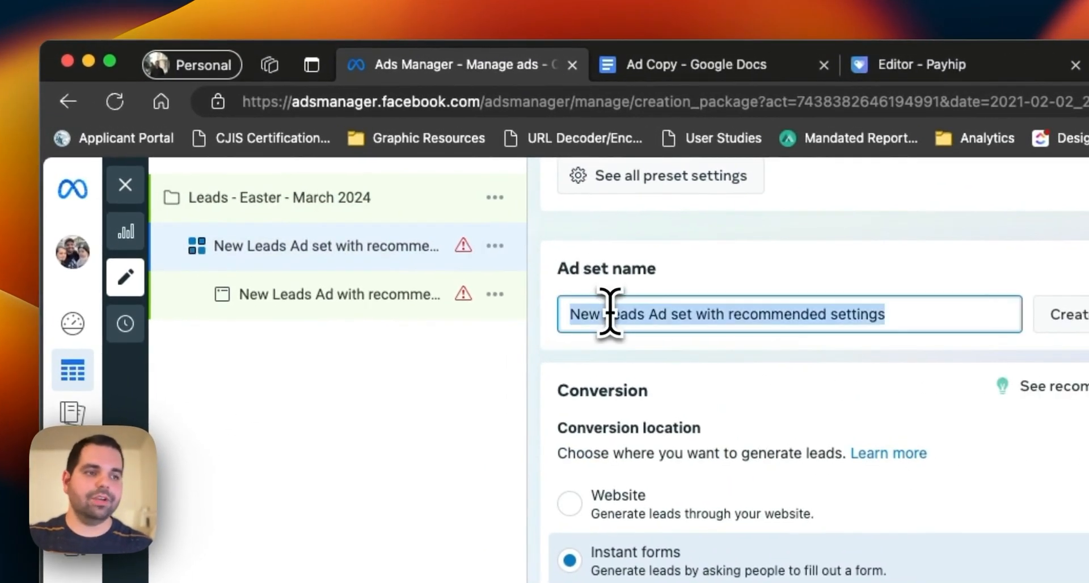
text(Leads - Easter Ad Set - March 2024)
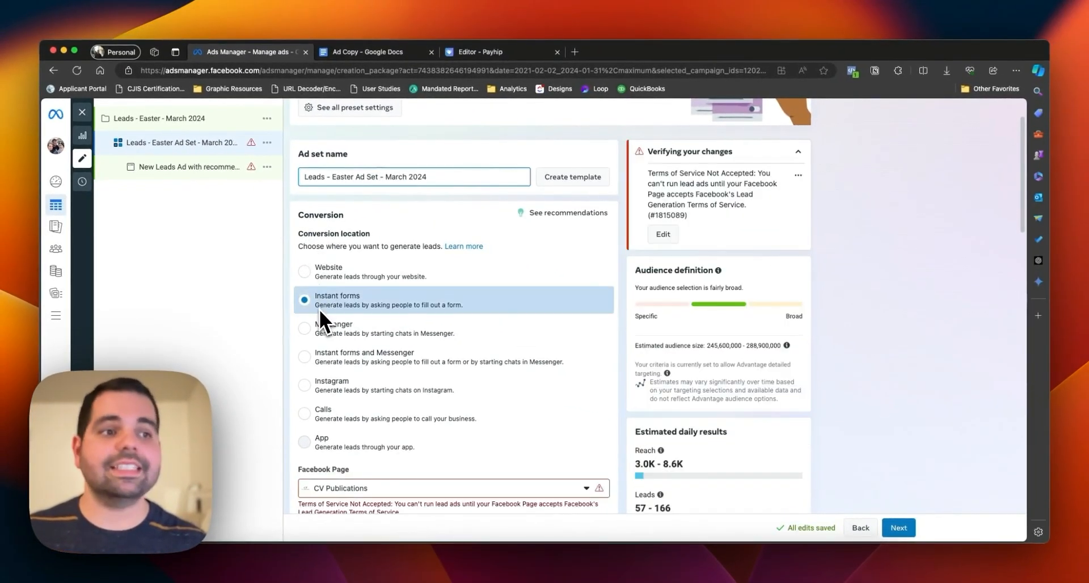
- Keep instant forms as the conversion location and choose Linder CRTV as the ad set's Facebook Page
scroll(319, 309, down, 1)
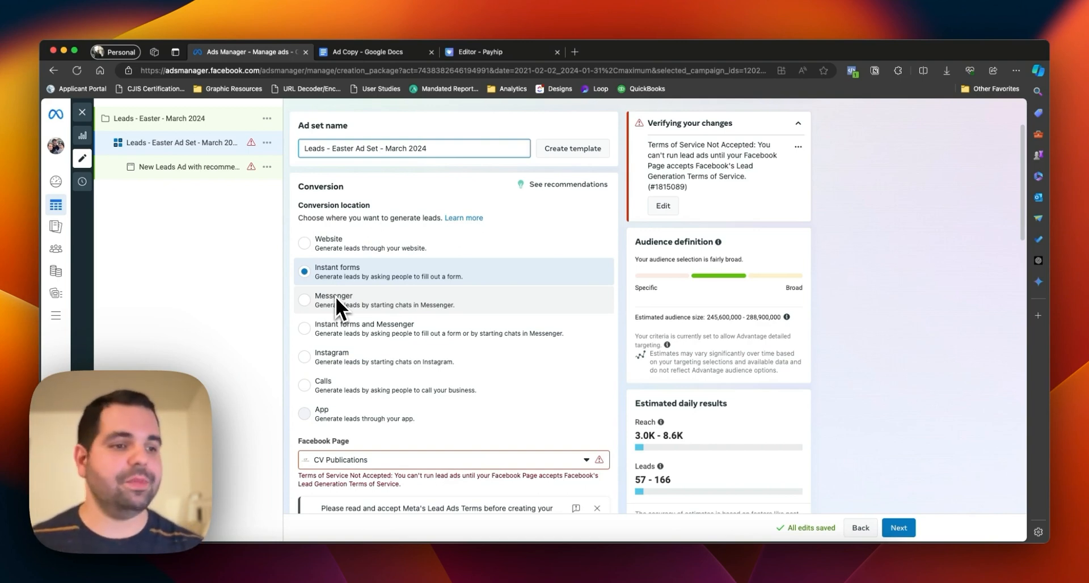
scroll(324, 269, down, 3)
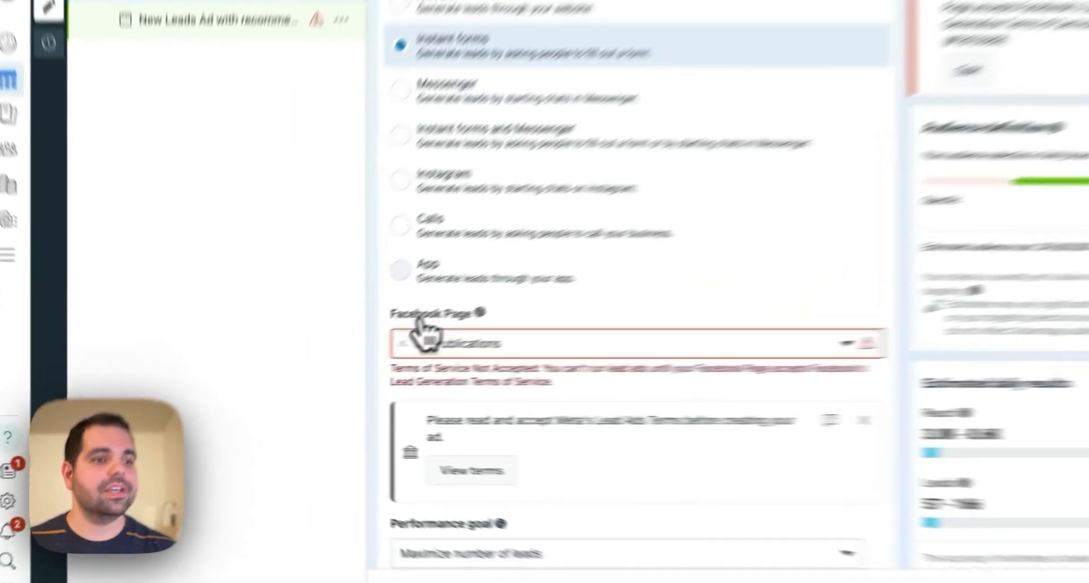
click(423, 334)
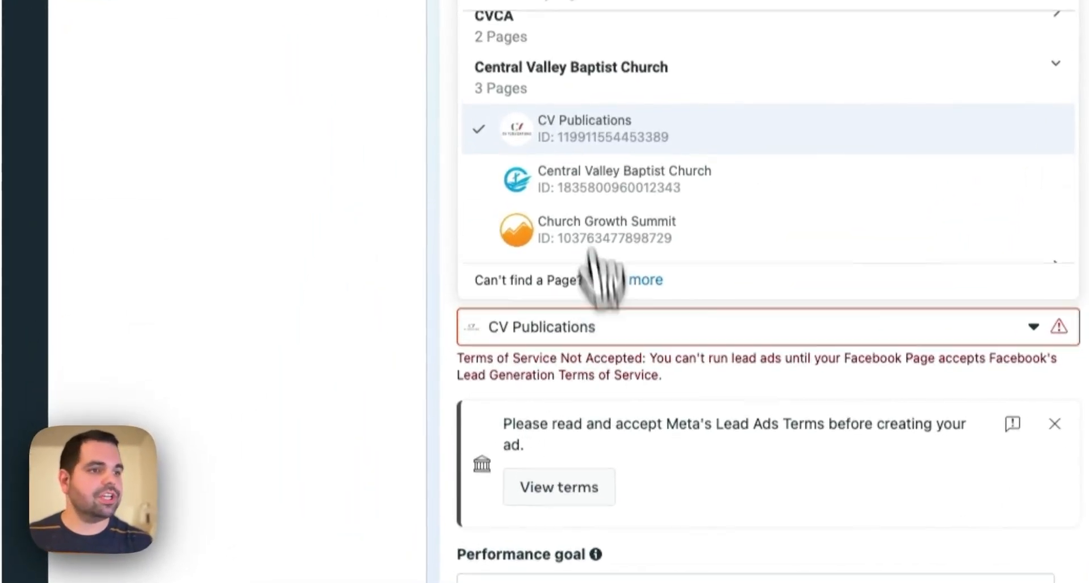
scroll(592, 252, up, 3)
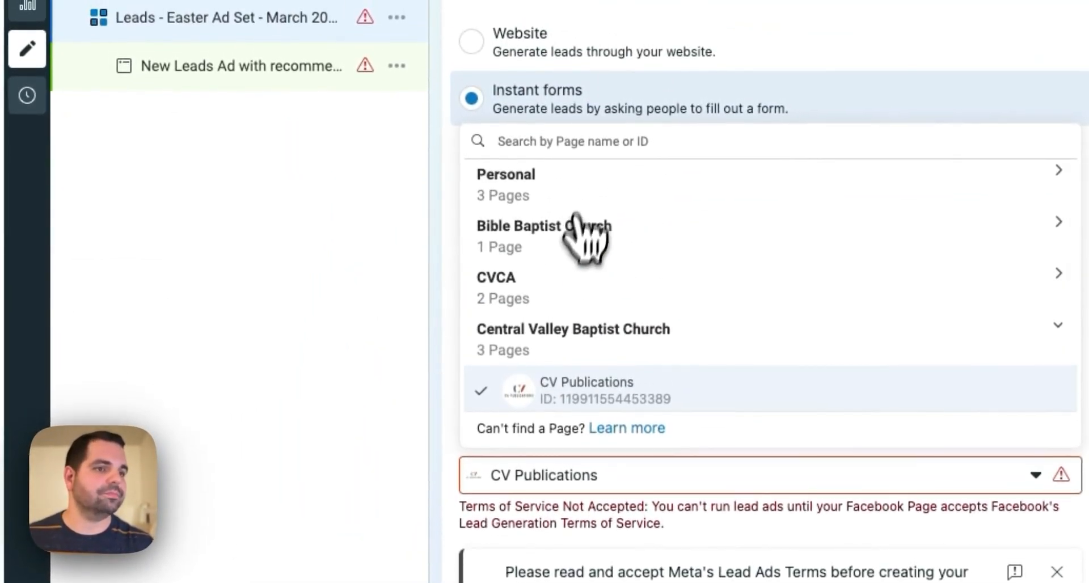
click(574, 207)
click(555, 329)
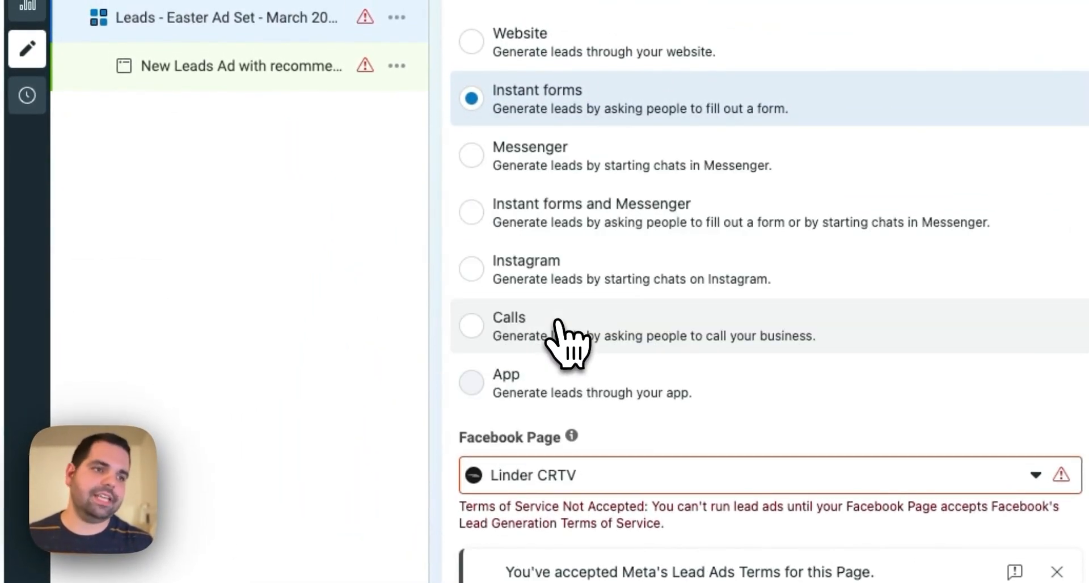
- Review the ad set's performance goal, daily budget, start date calendar and scheduling options
scroll(553, 323, down, 5)
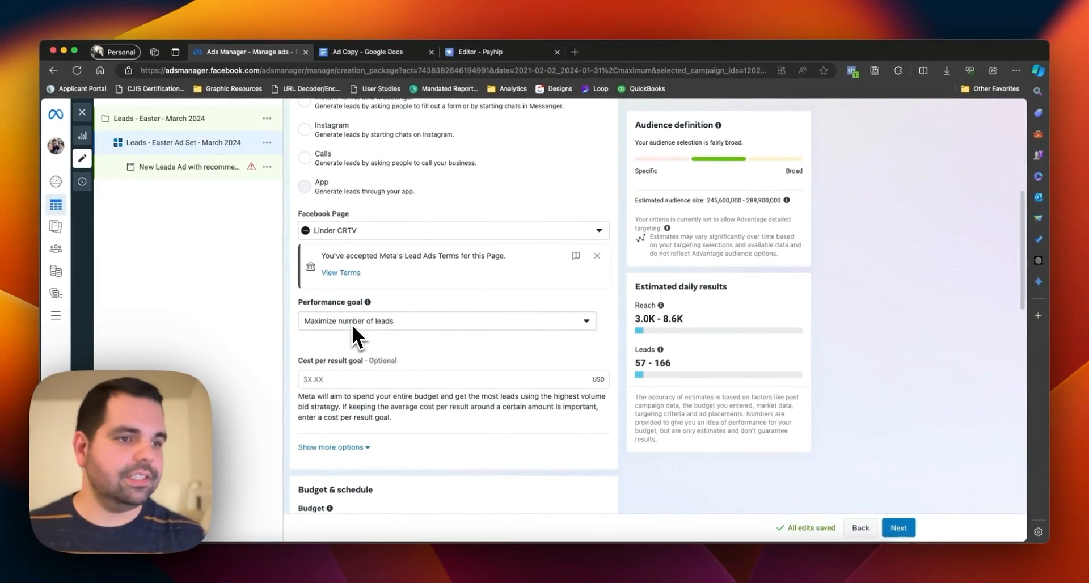
scroll(352, 325, down, 4)
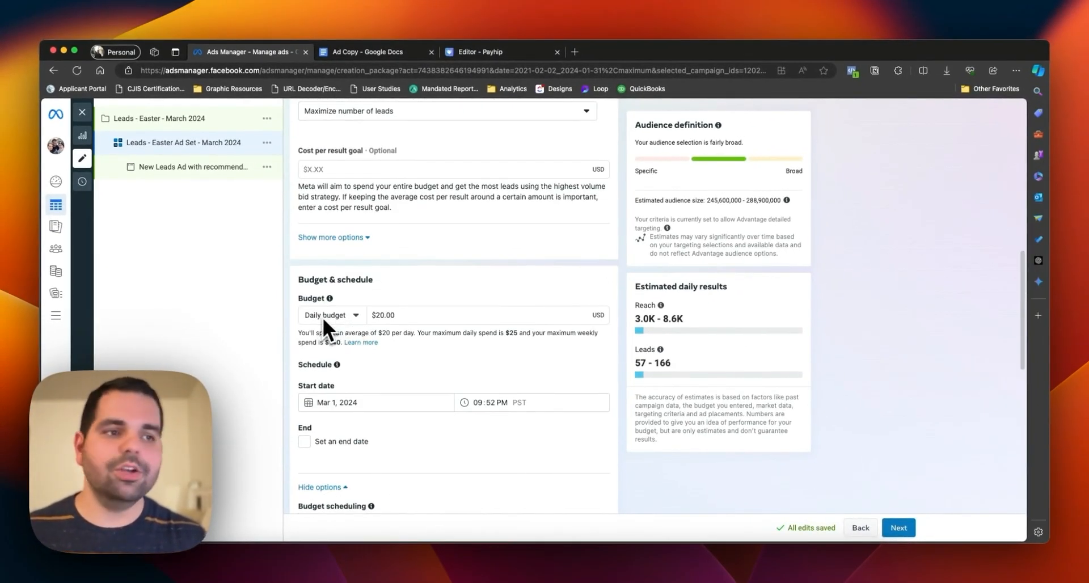
scroll(315, 321, down, 1)
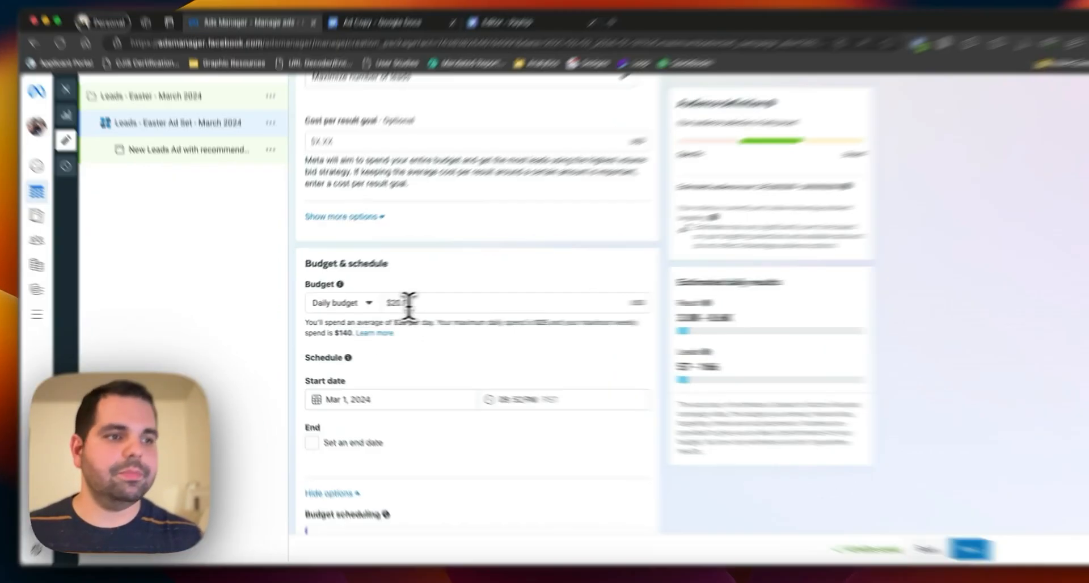
click(383, 305)
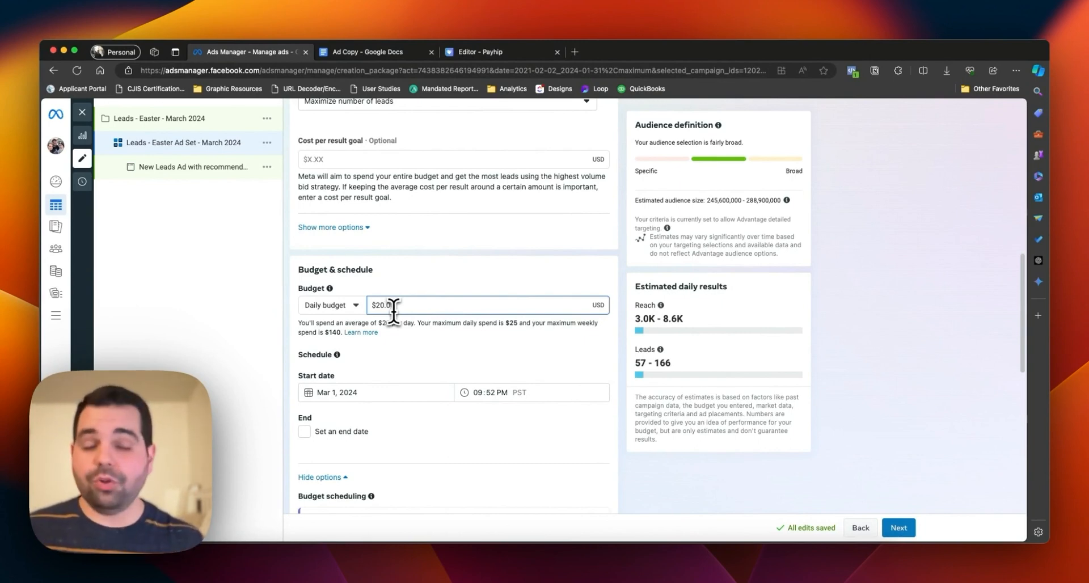
scroll(394, 311, down, 3)
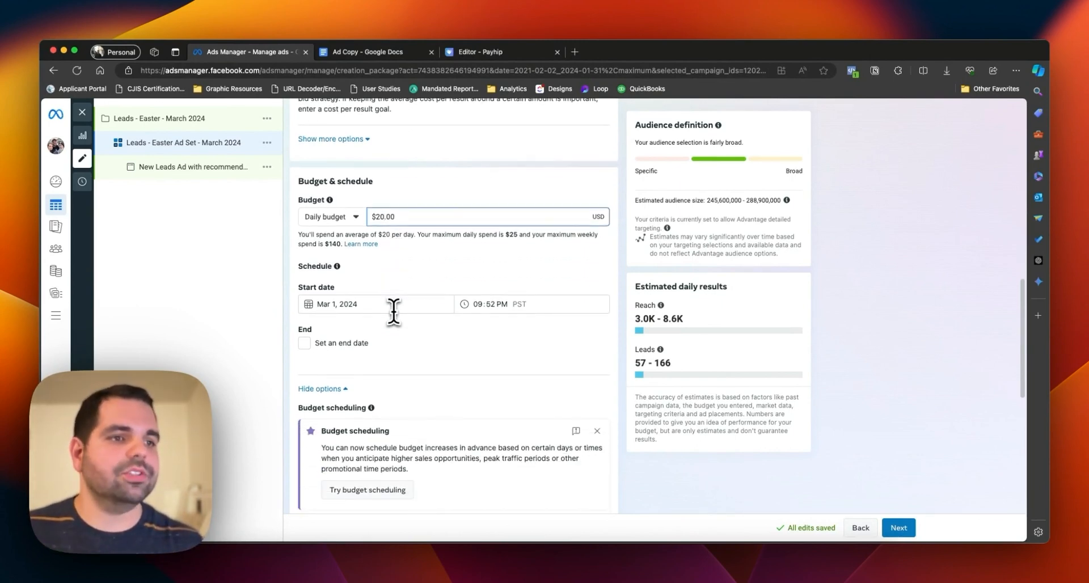
scroll(318, 341, down, 5)
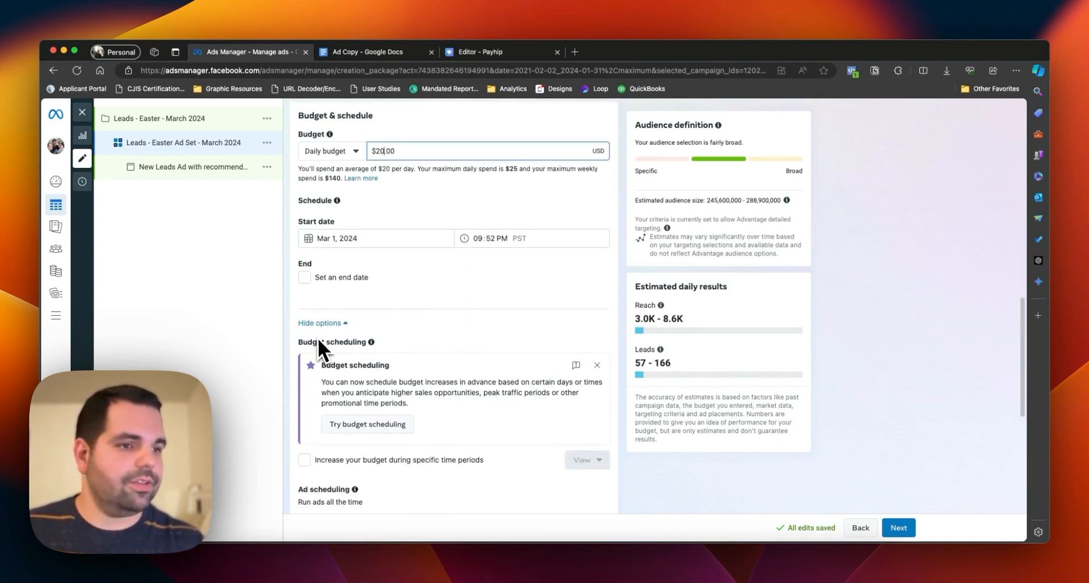
scroll(317, 338, up, 2)
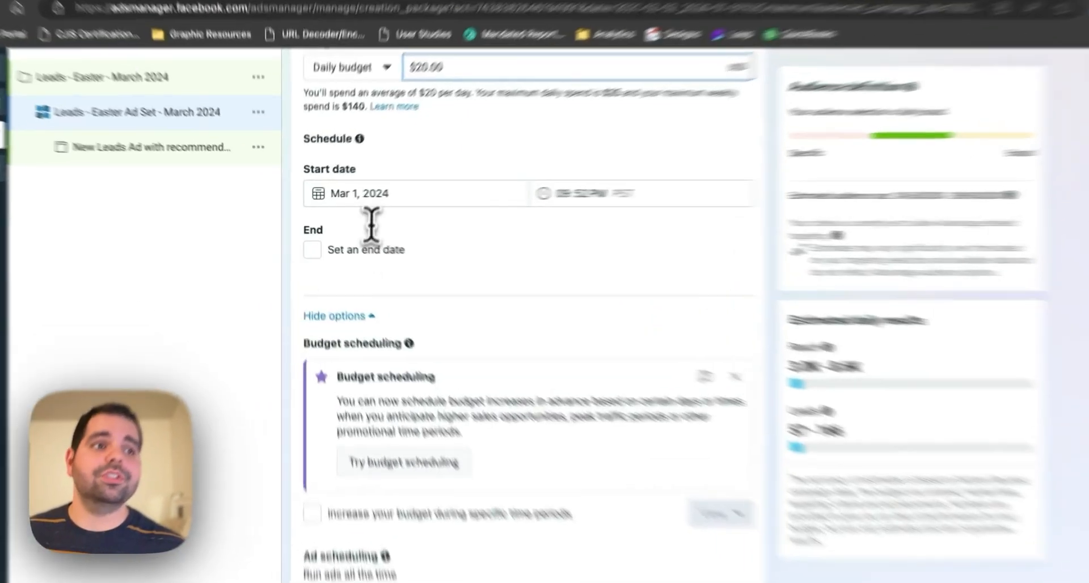
click(348, 198)
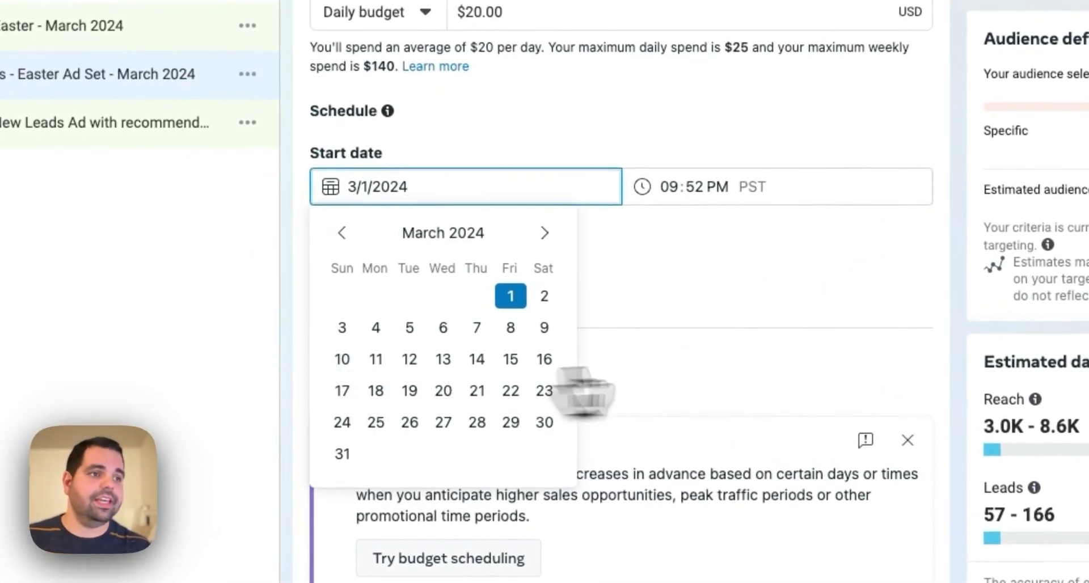
click(751, 361)
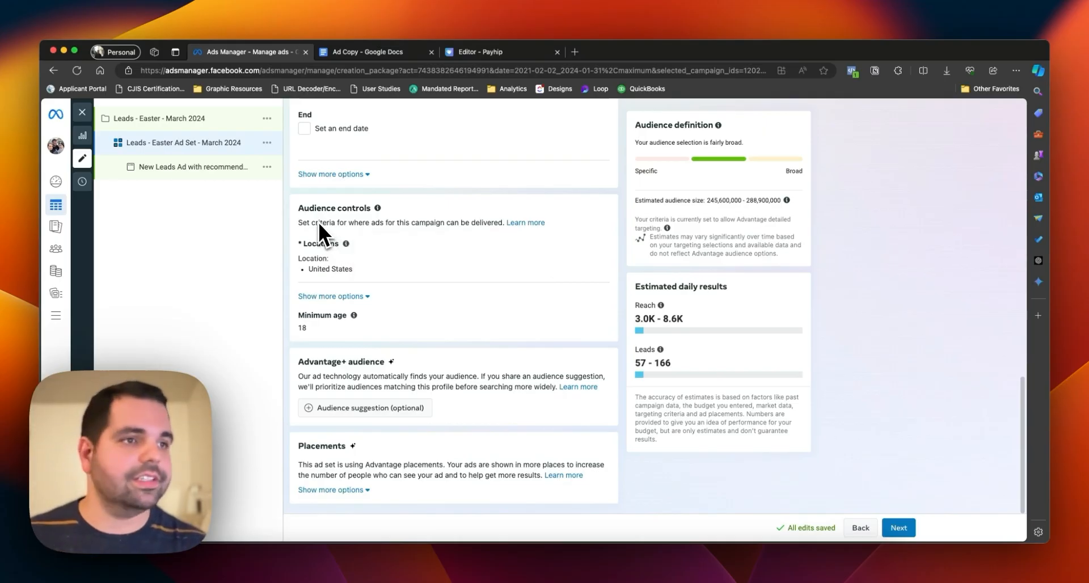
- Replace United States in the audience locations with a specific street location in Stockton, California
mouse_move(407, 240)
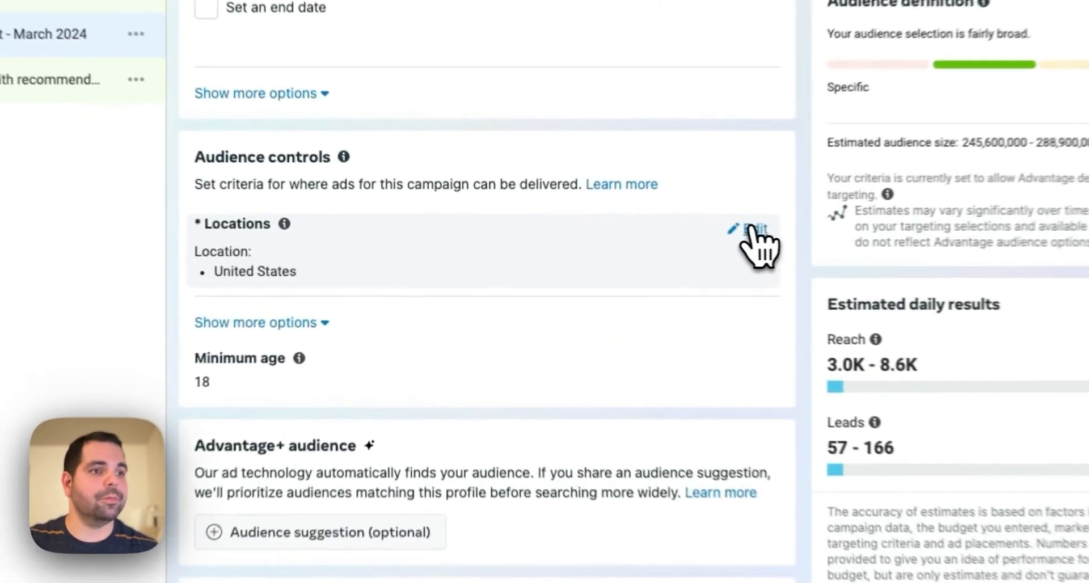
click(596, 247)
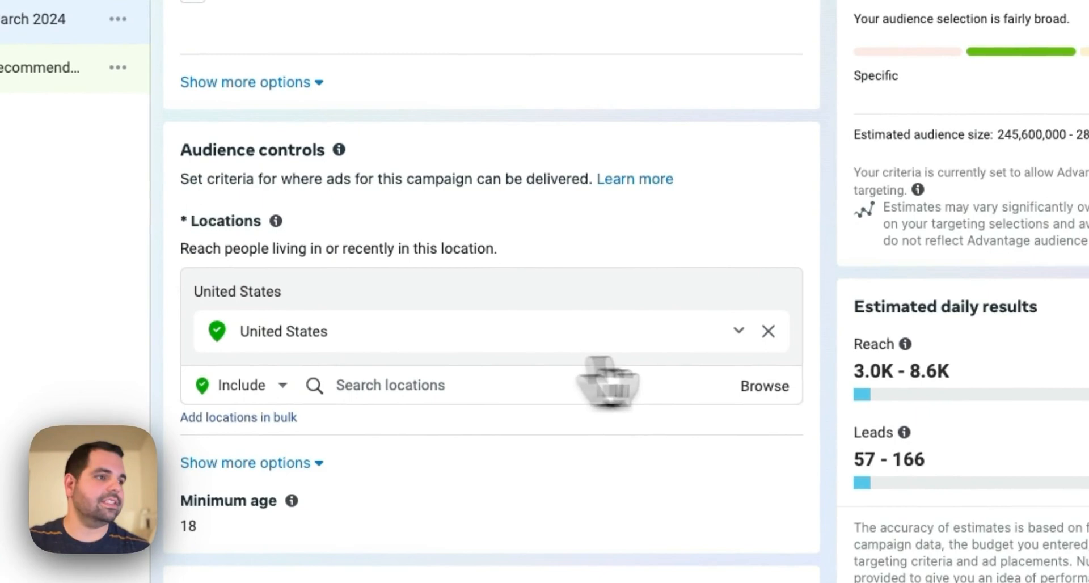
click(768, 332)
click(365, 336)
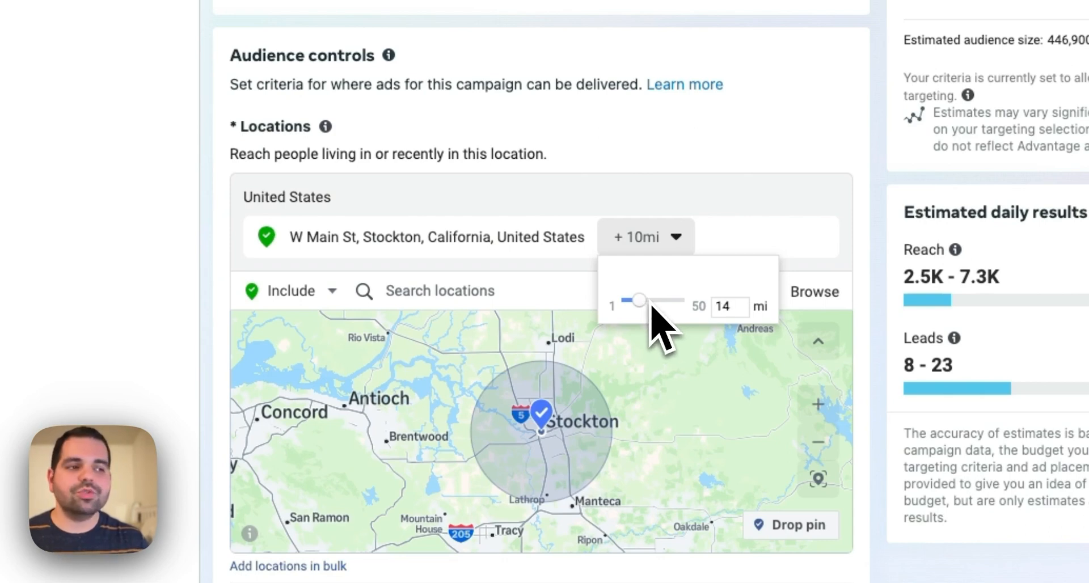
- Set the targeting radius around the Stockton location to 15 miles
click(656, 324)
click(678, 241)
drag(645, 301, 640, 306)
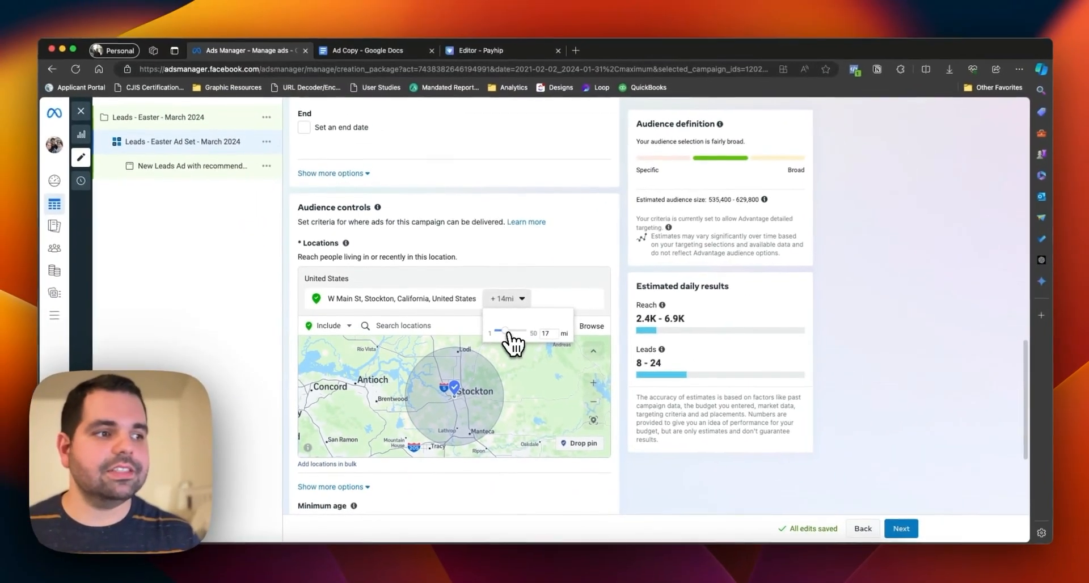
drag(645, 305, 650, 306)
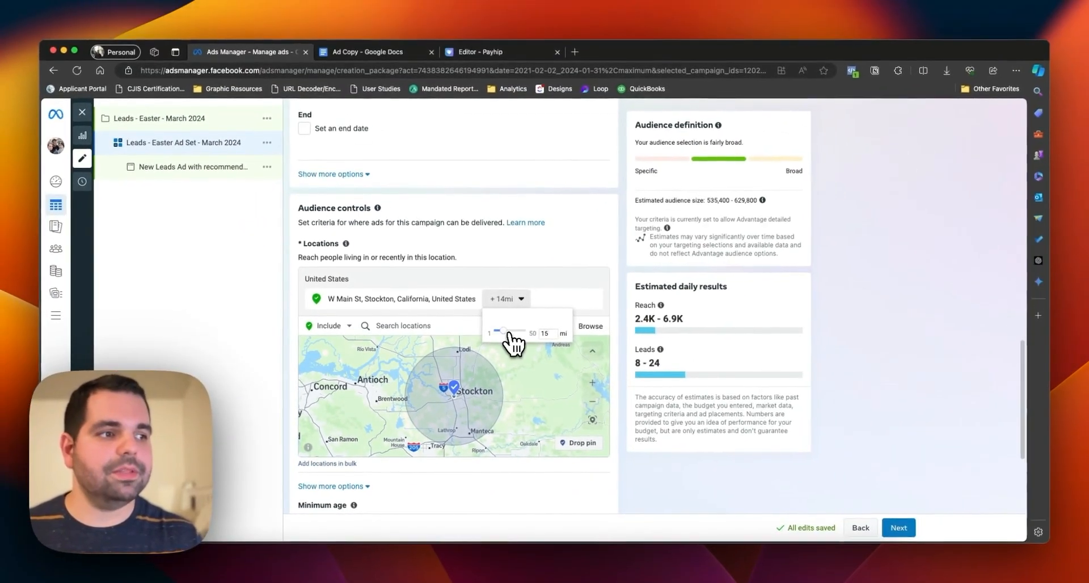
drag(508, 334, 508, 333)
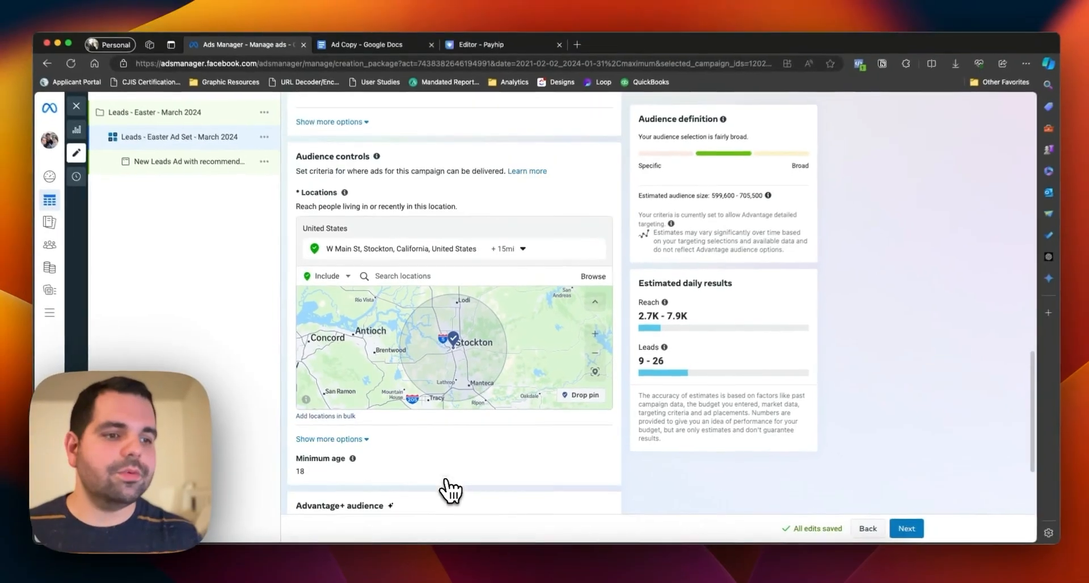
- Keep the remaining audience and placement defaults, continue to the ad, and name it Easter Ad 2024
scroll(449, 487, down, 3)
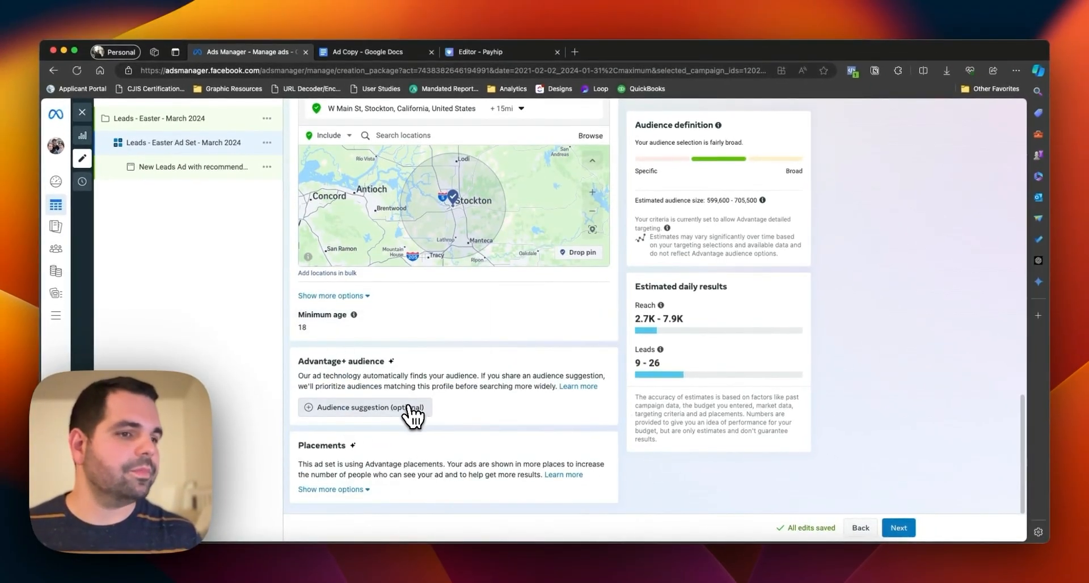
mouse_move(369, 419)
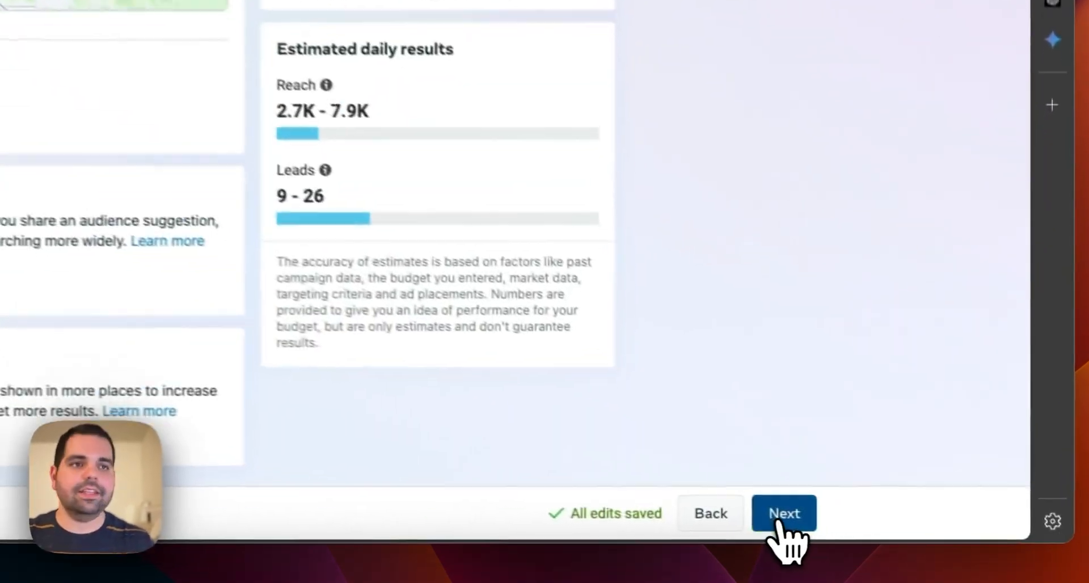
click(899, 527)
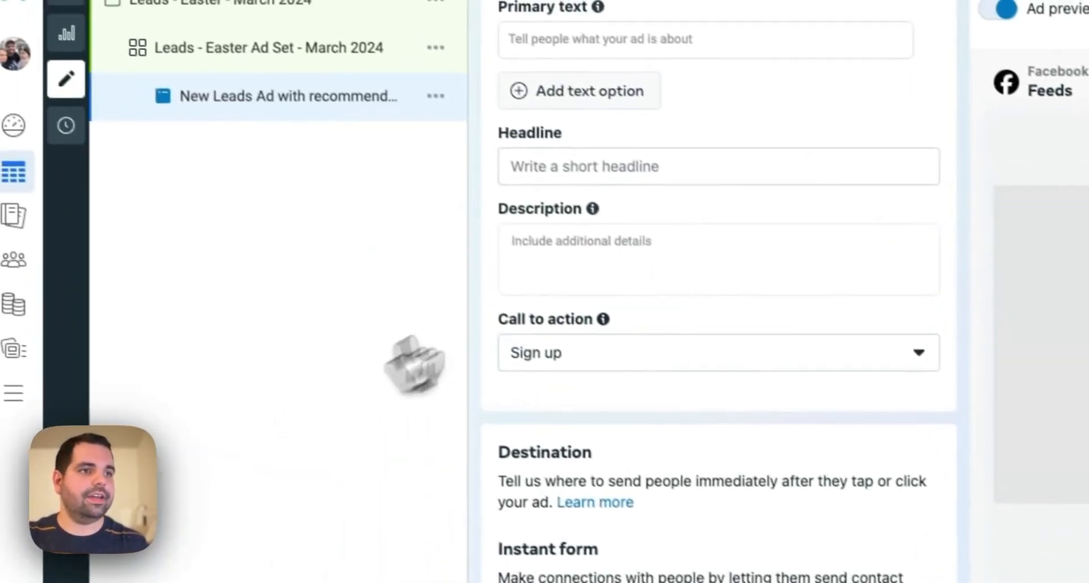
triple_click(652, 220)
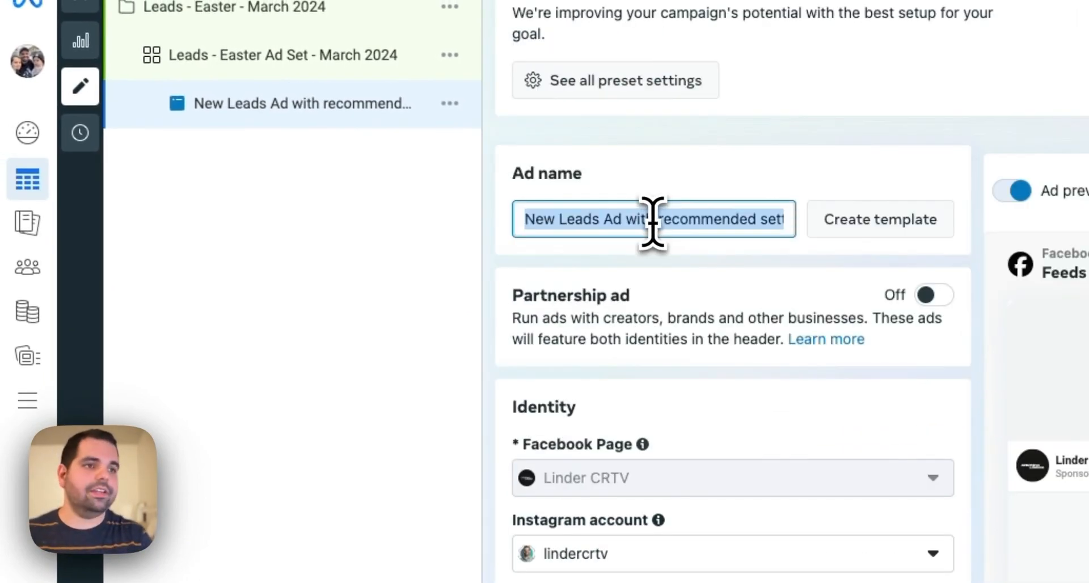
text(Easter Ad 2024)
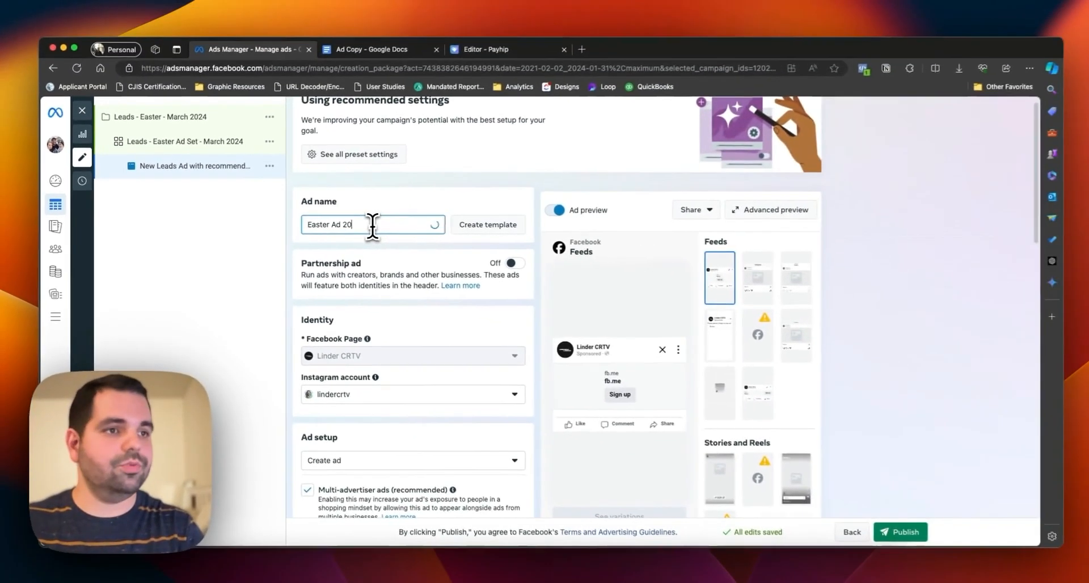
- Upload all seven PNG images from the Easter Ad Images folder in Downloads as the ad's media
scroll(336, 162, down, 4)
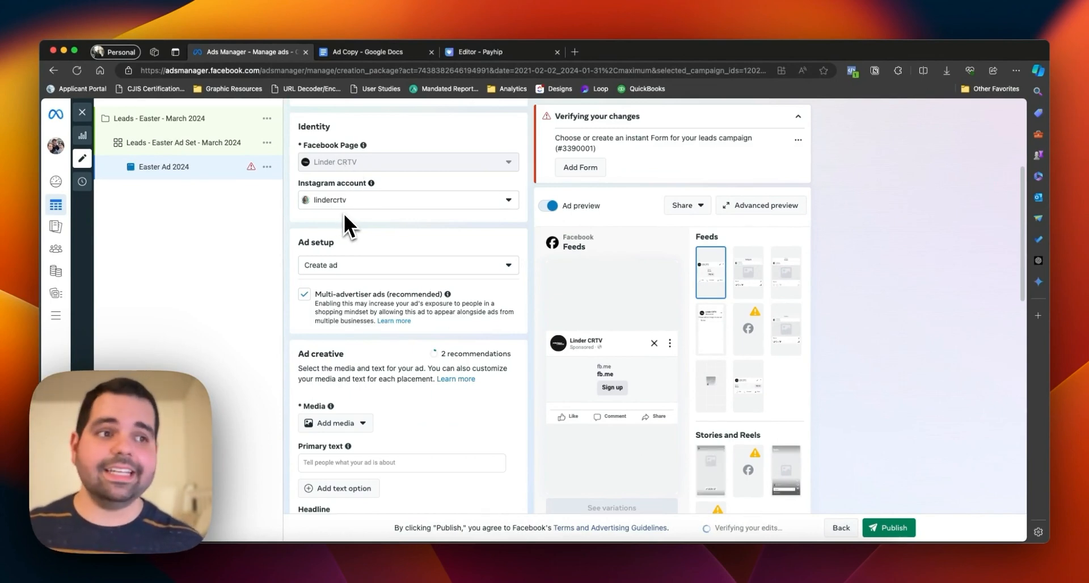
scroll(345, 238, down, 2)
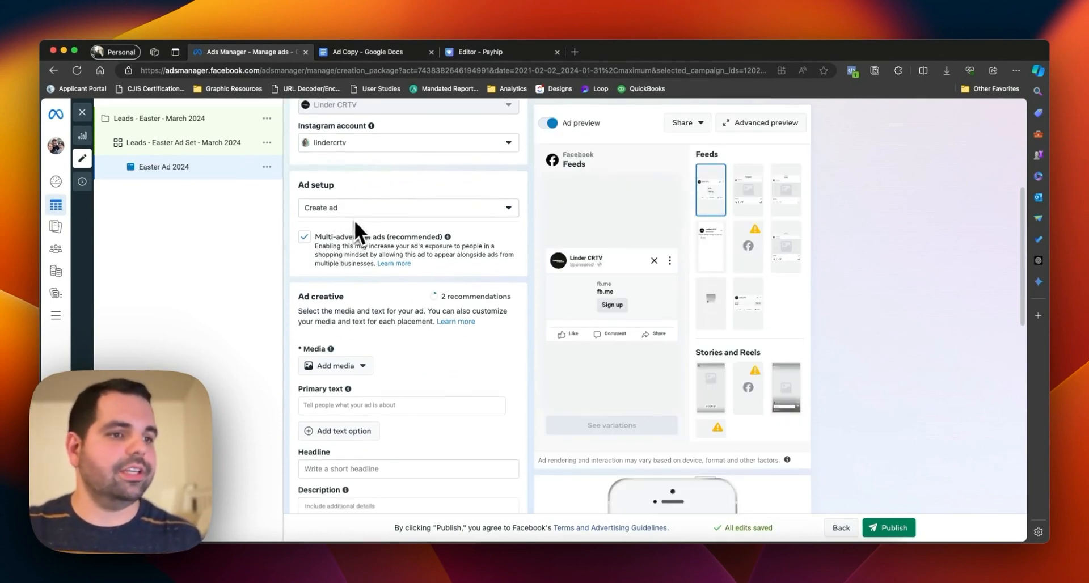
scroll(356, 223, down, 3)
click(329, 298)
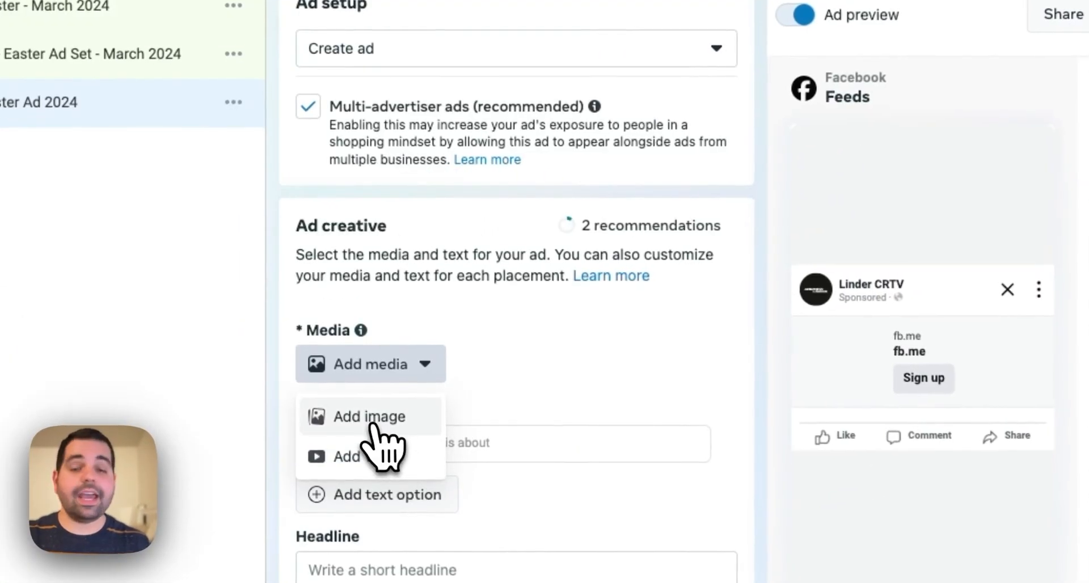
click(372, 426)
click(501, 122)
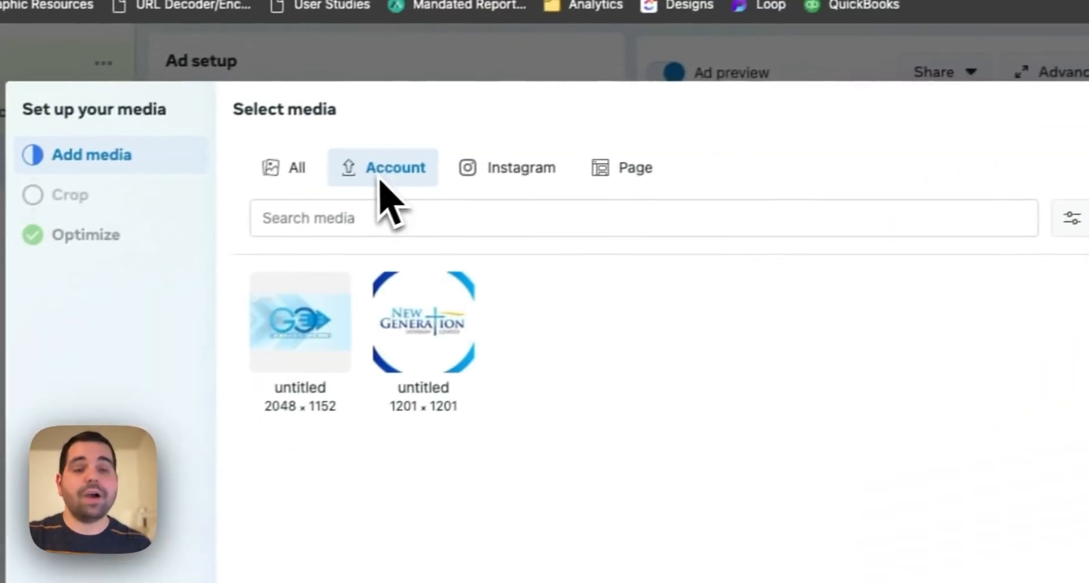
click(380, 179)
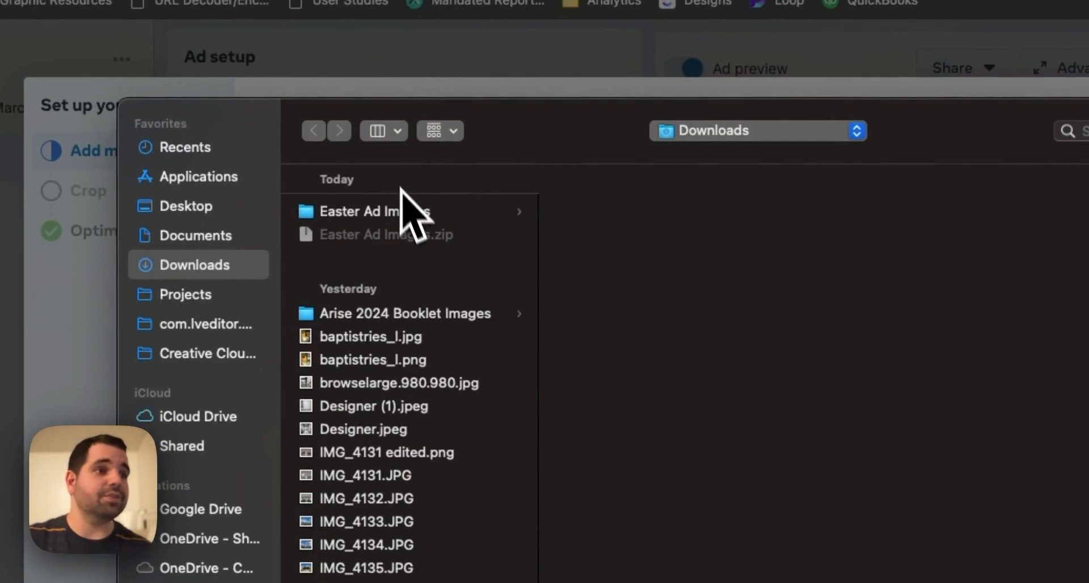
click(409, 213)
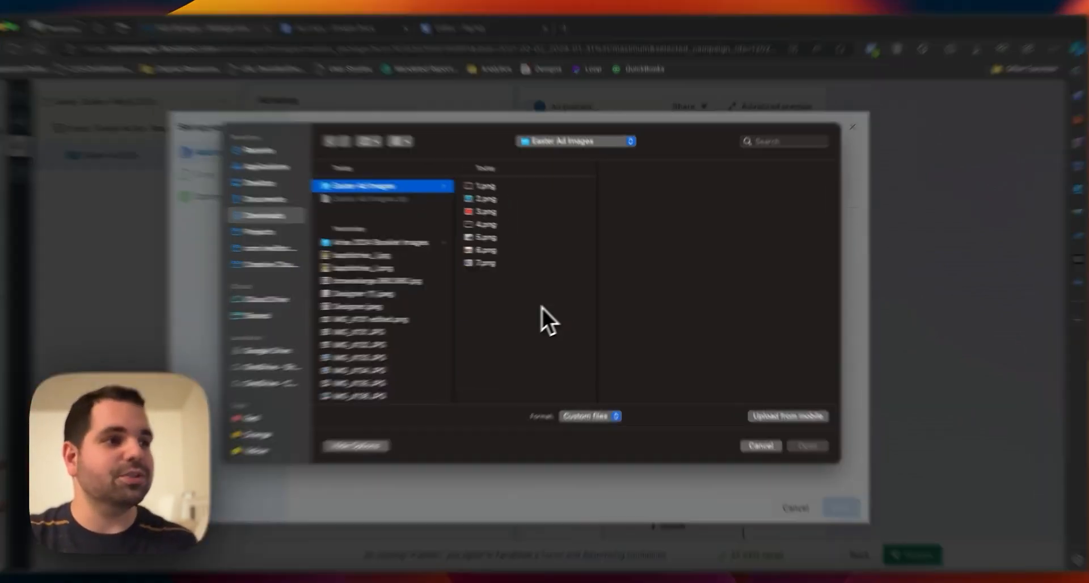
drag(554, 304, 501, 196)
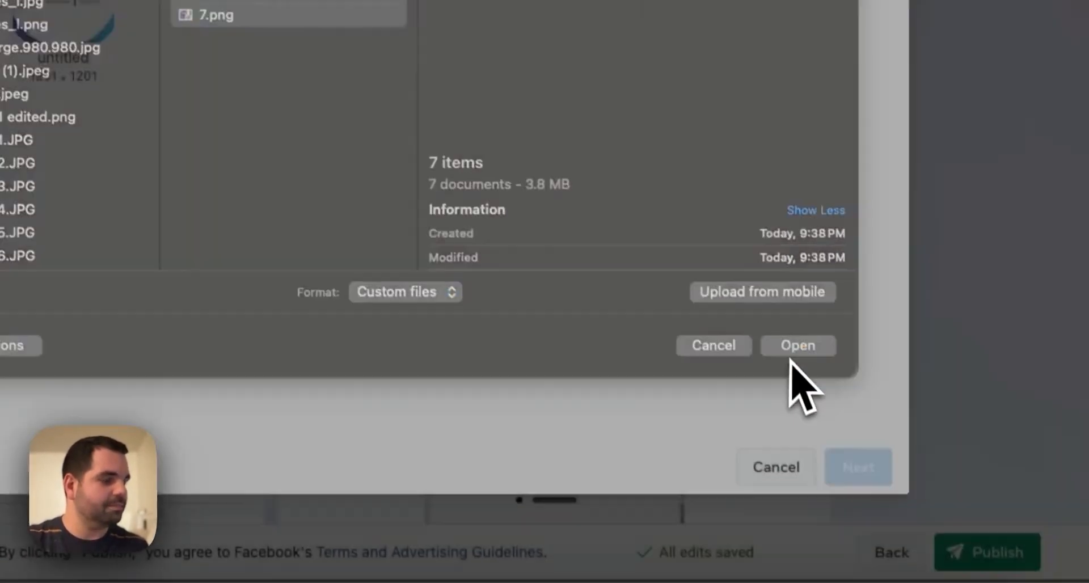
click(917, 580)
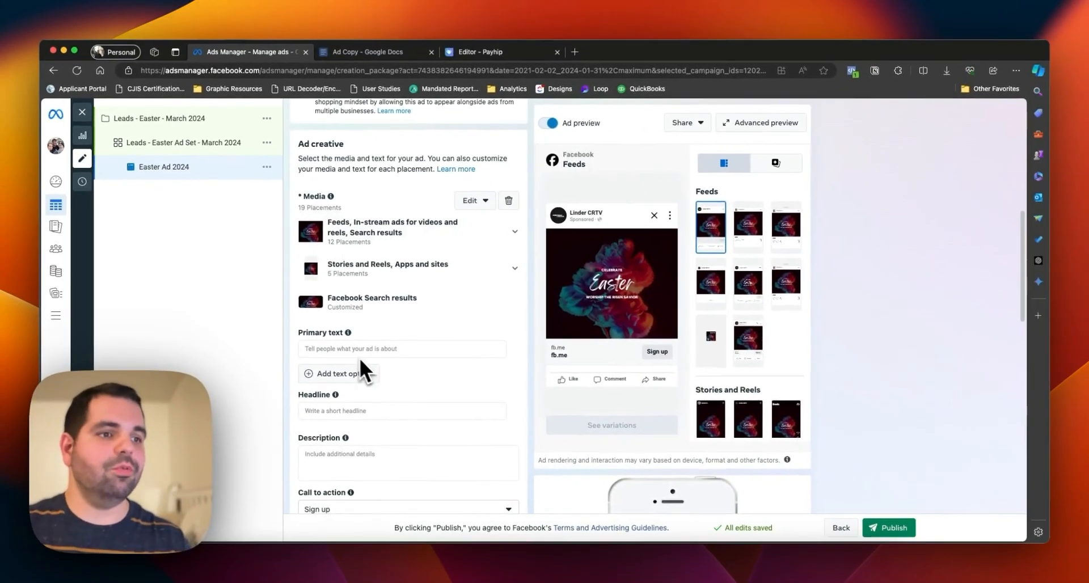
- Copy the whole Example 1 script from the Ad Copy document in Google Docs into the ad's primary text
scroll(419, 448, down, 3)
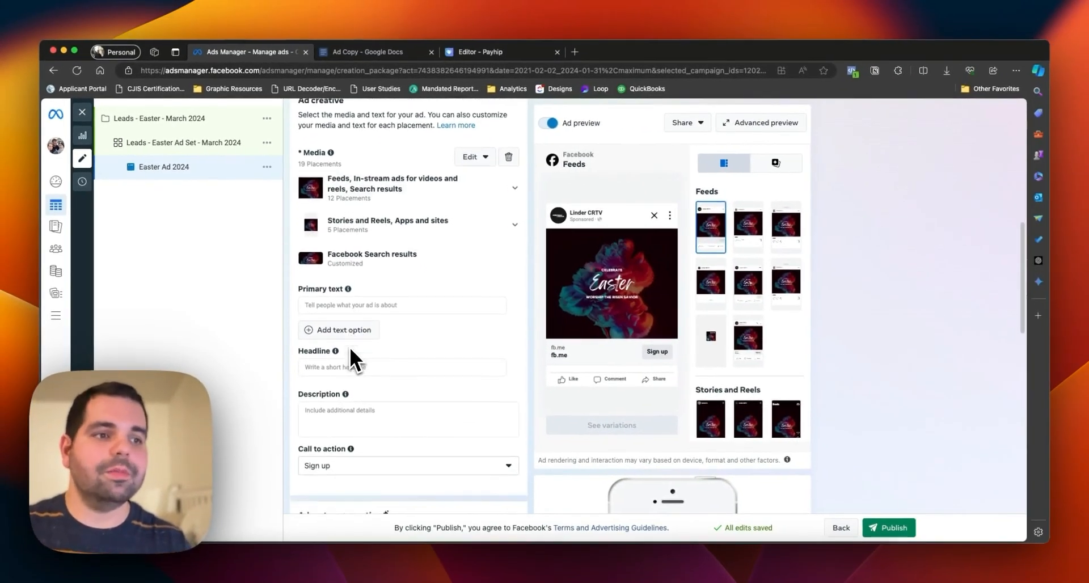
click(350, 255)
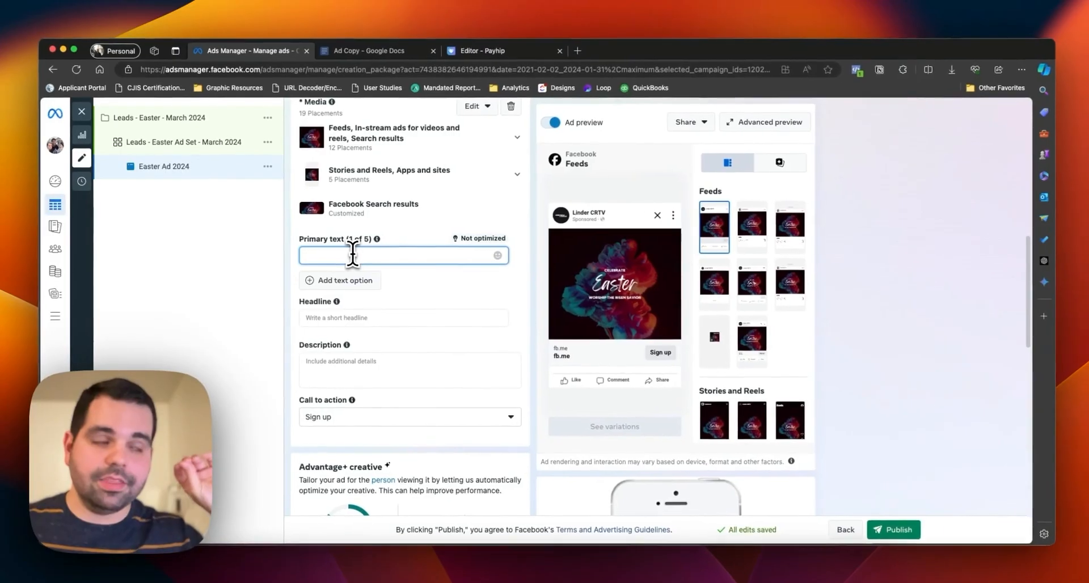
click(368, 52)
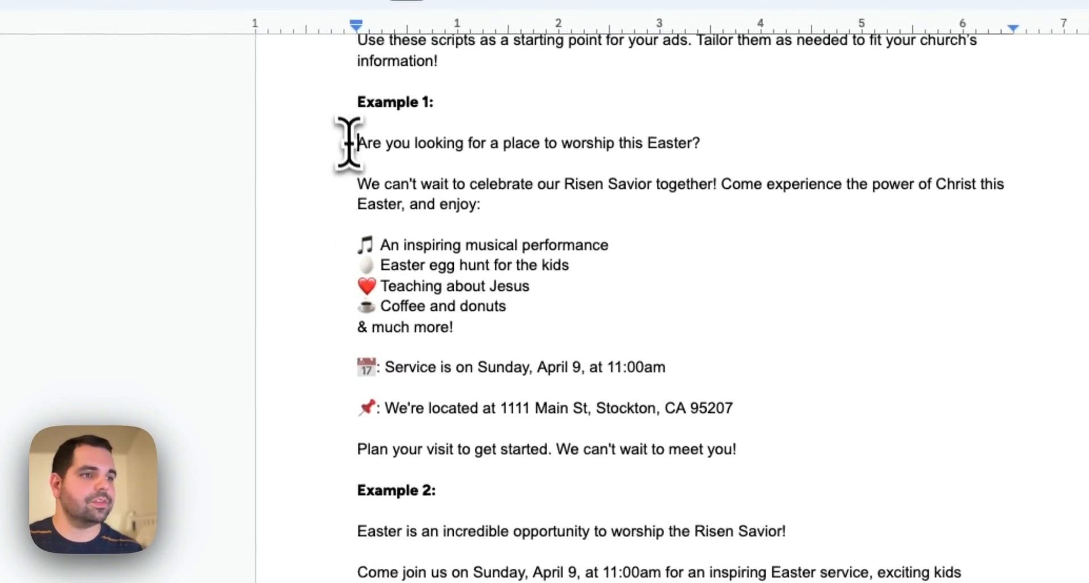
drag(346, 129, 752, 405)
click(751, 404)
drag(747, 451, 350, 150)
key(super+c)
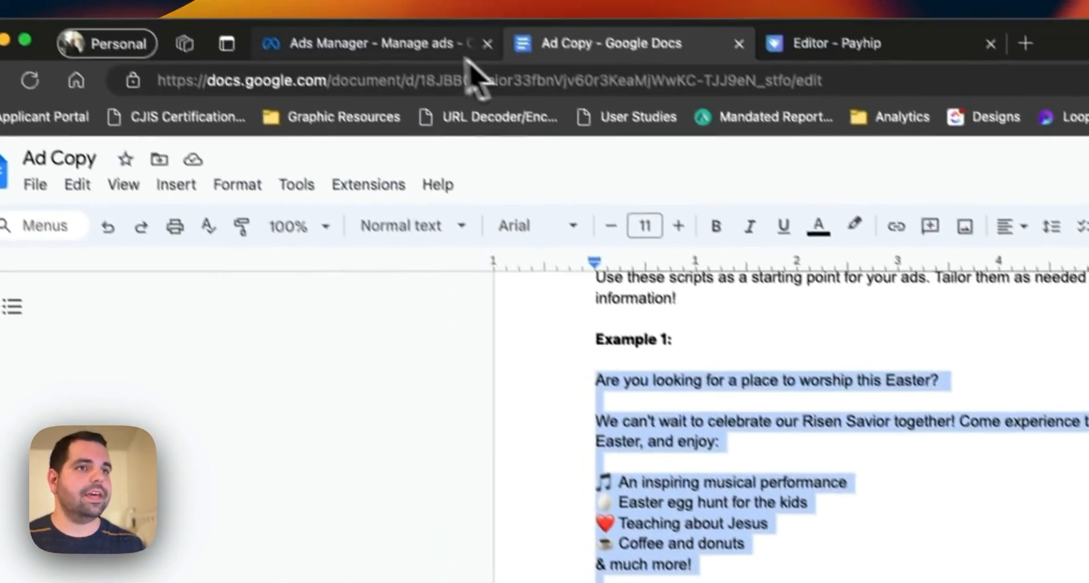
click(465, 50)
key(super+v)
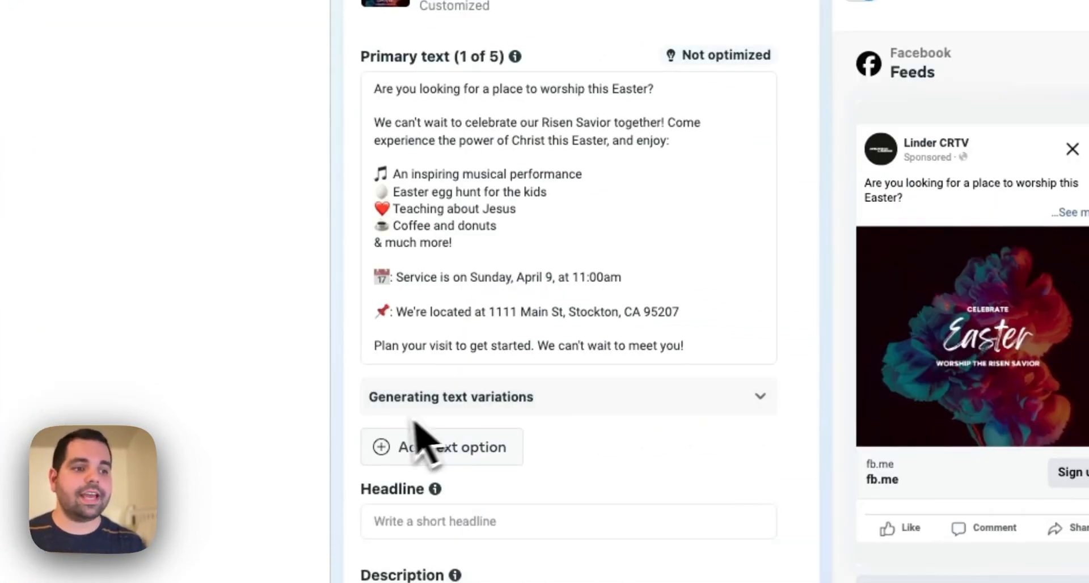
- Add a second primary text option containing the Example 2 script from the Ad Copy document
click(417, 440)
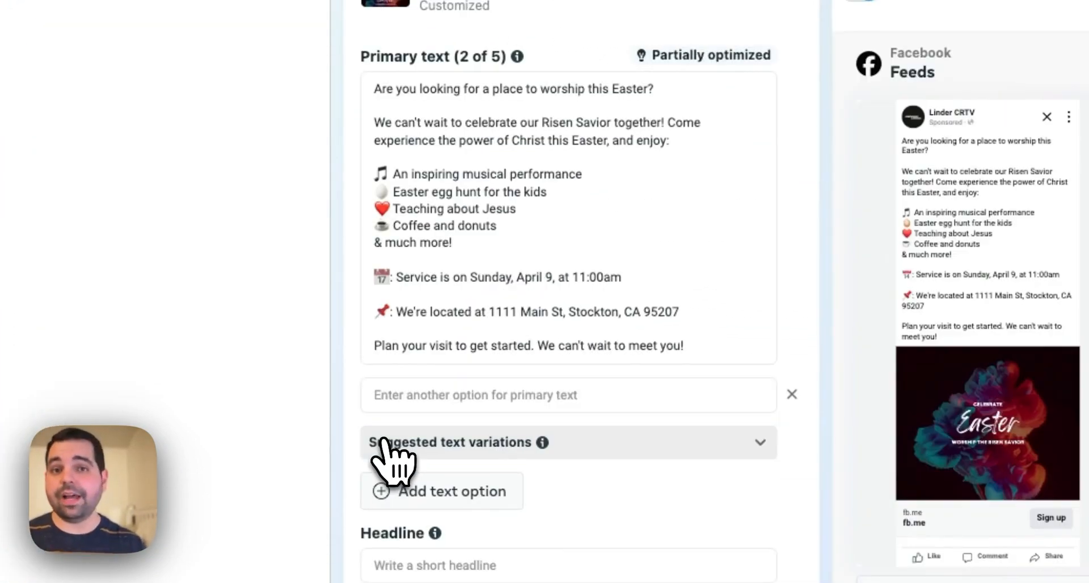
click(426, 391)
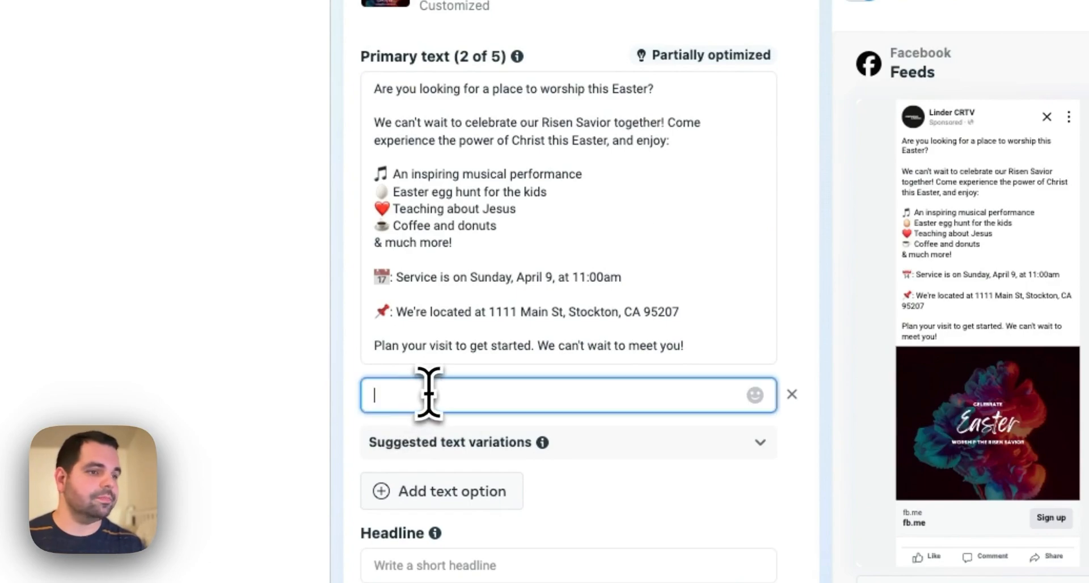
click(513, 54)
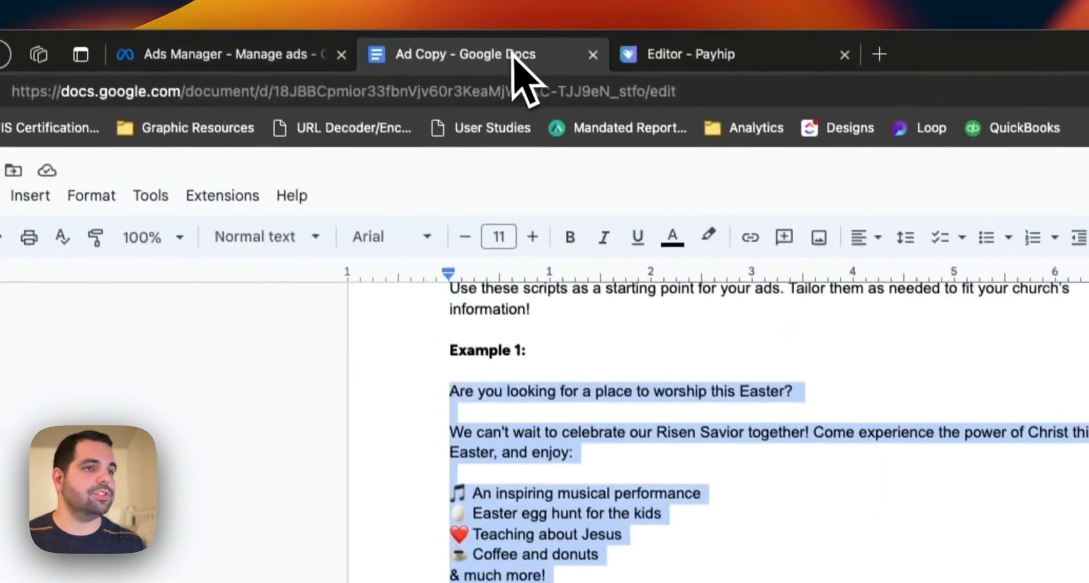
scroll(349, 423, down, 4)
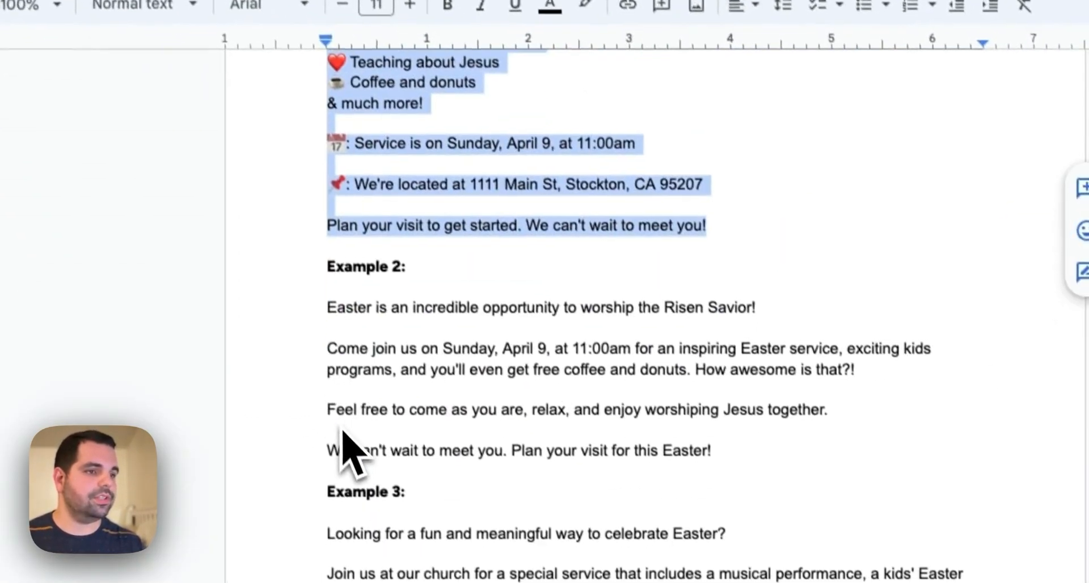
drag(321, 295, 767, 464)
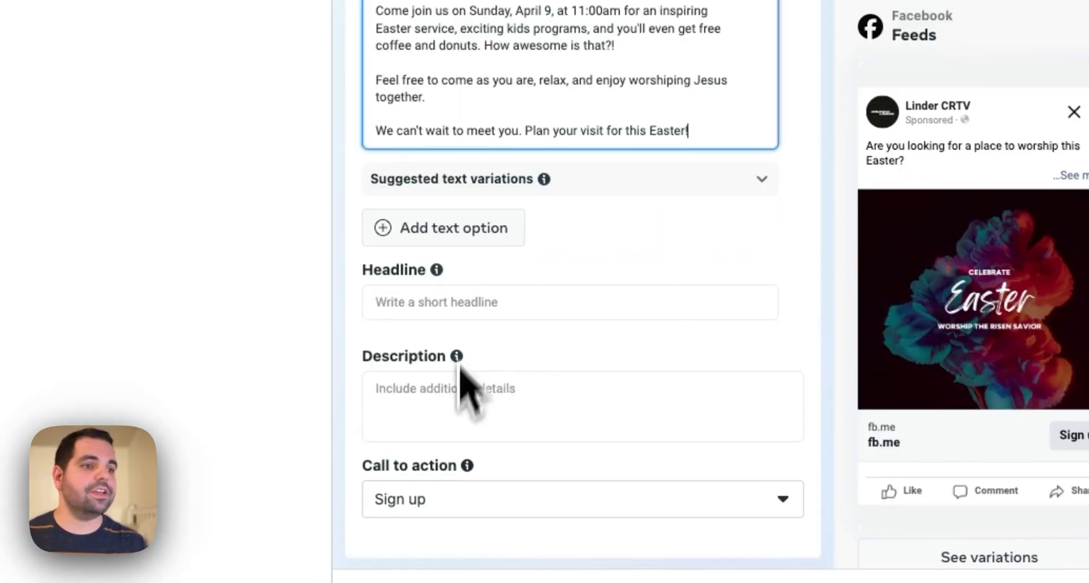
- Look through the suggested primary text variations and add the one beginning "Celebrate Easter with us!"
click(474, 187)
scroll(479, 204, down, 2)
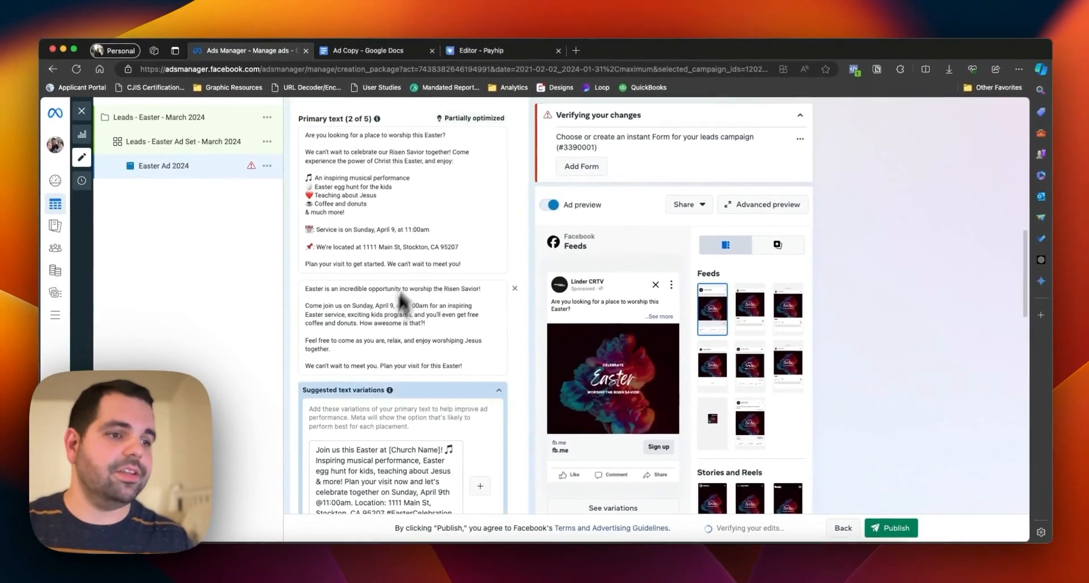
scroll(471, 309, down, 2)
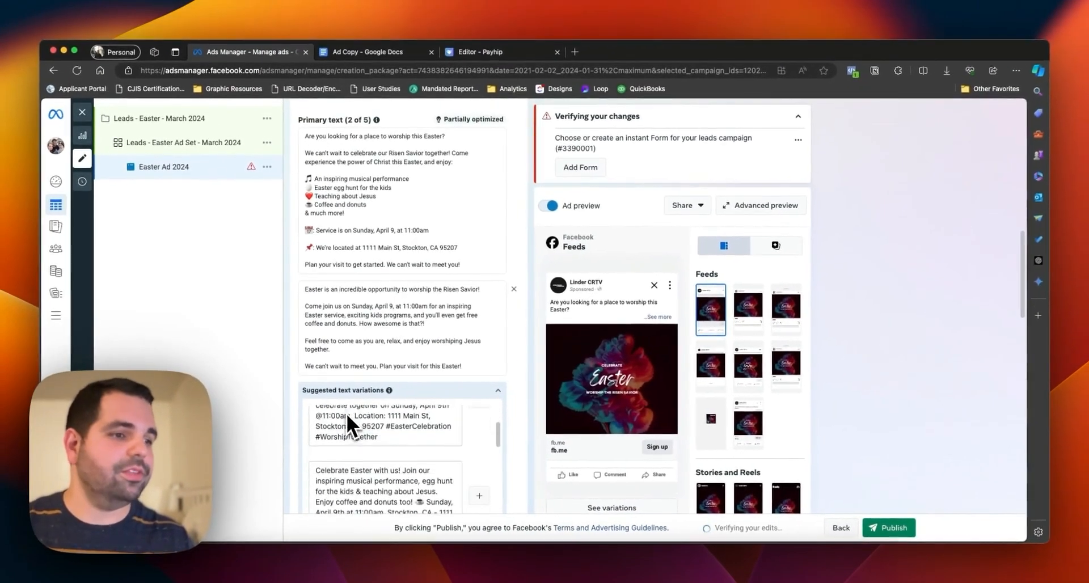
scroll(448, 462, down, 3)
scroll(508, 439, down, 3)
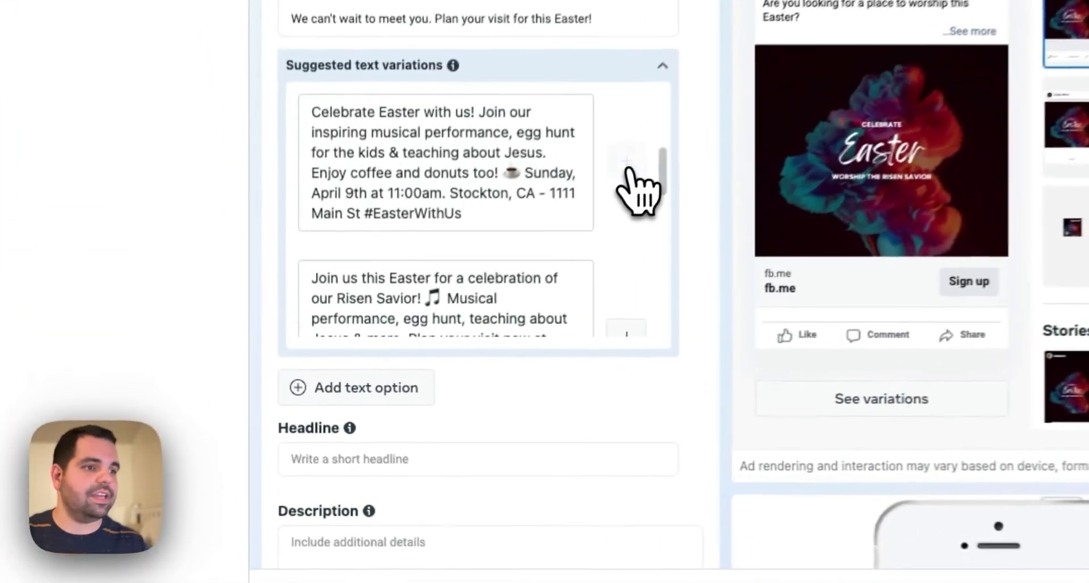
click(479, 316)
- Enter "Plan Your Visit" as the ad's headline
click(337, 470)
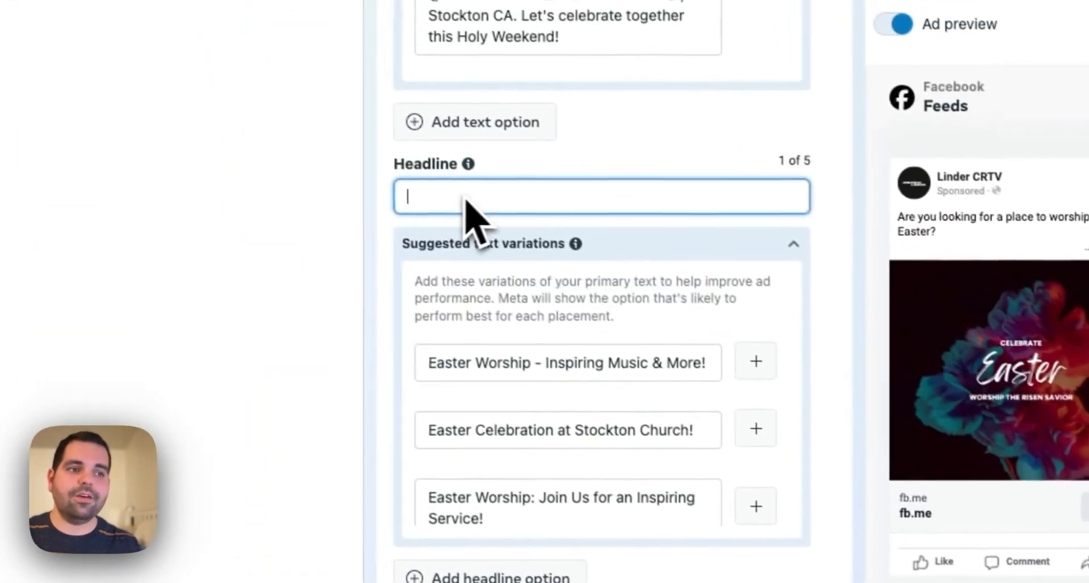
text(Plan You)
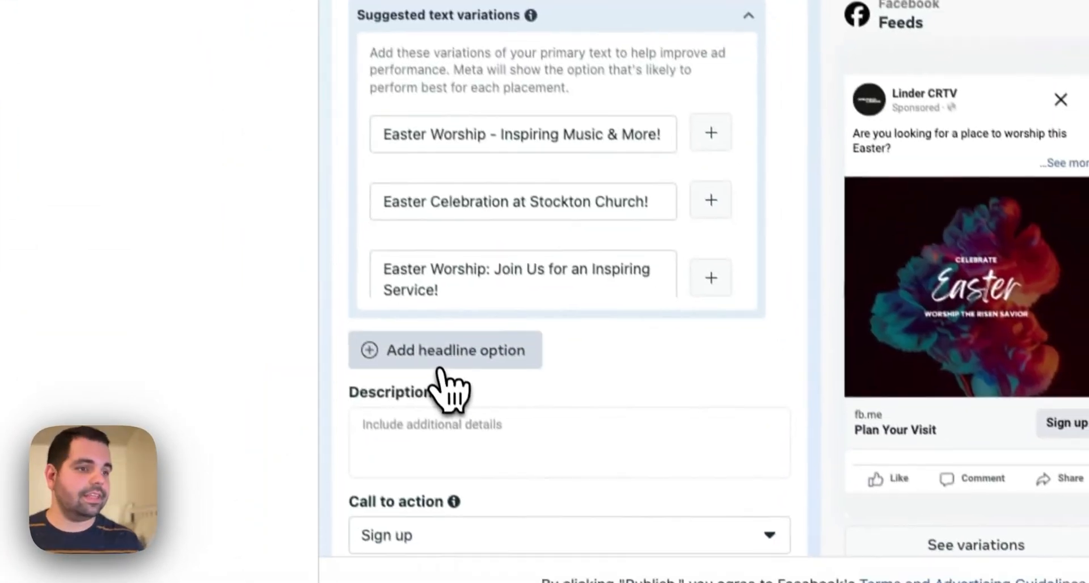
click(438, 362)
- Set the ad's description to "Sunday at 10:30am" and its call to action to Learn more
click(404, 396)
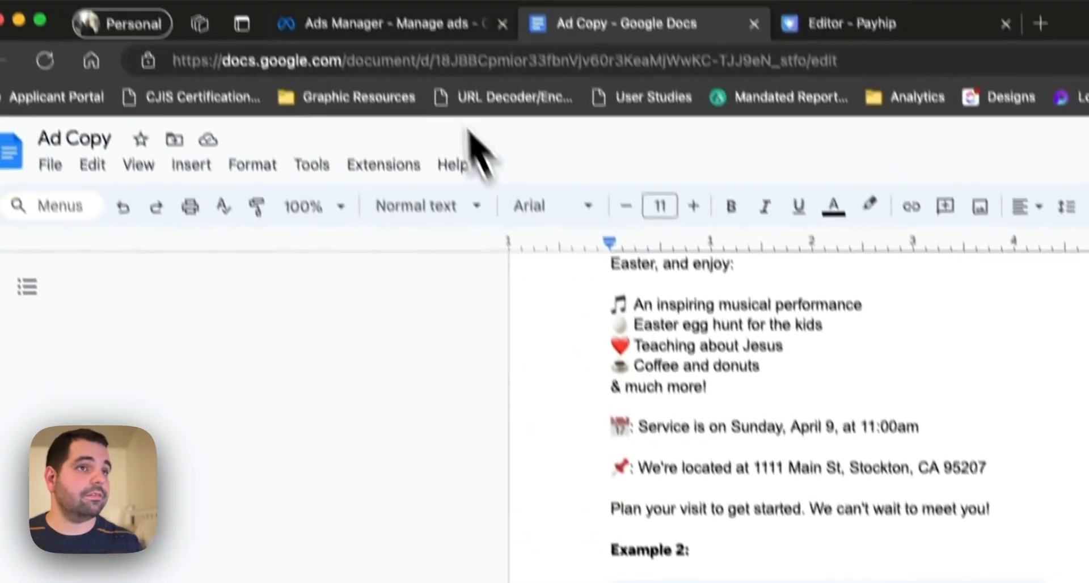
click(413, 19)
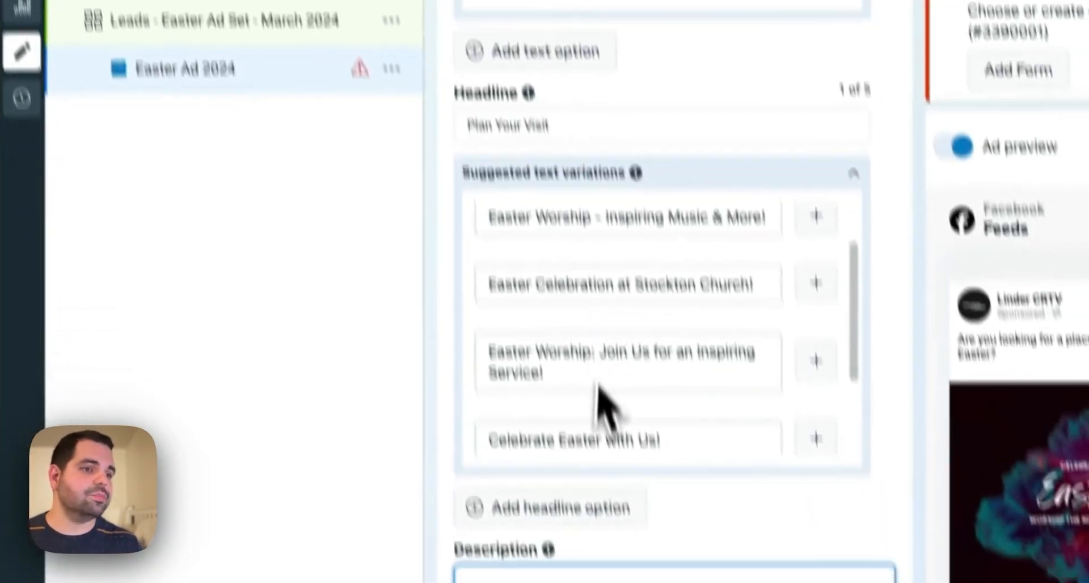
click(506, 520)
text(SUnd)
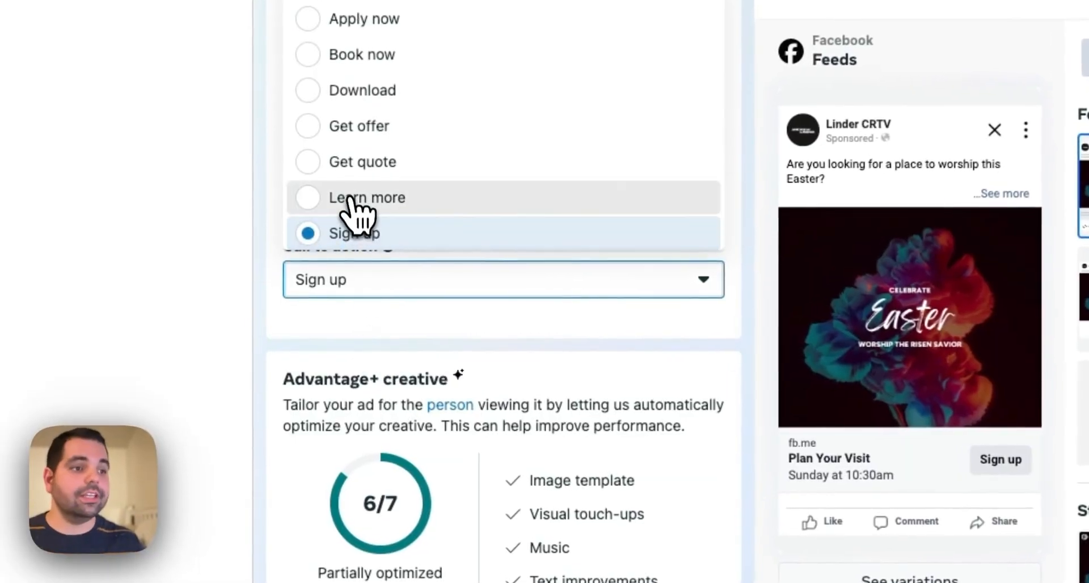
click(351, 198)
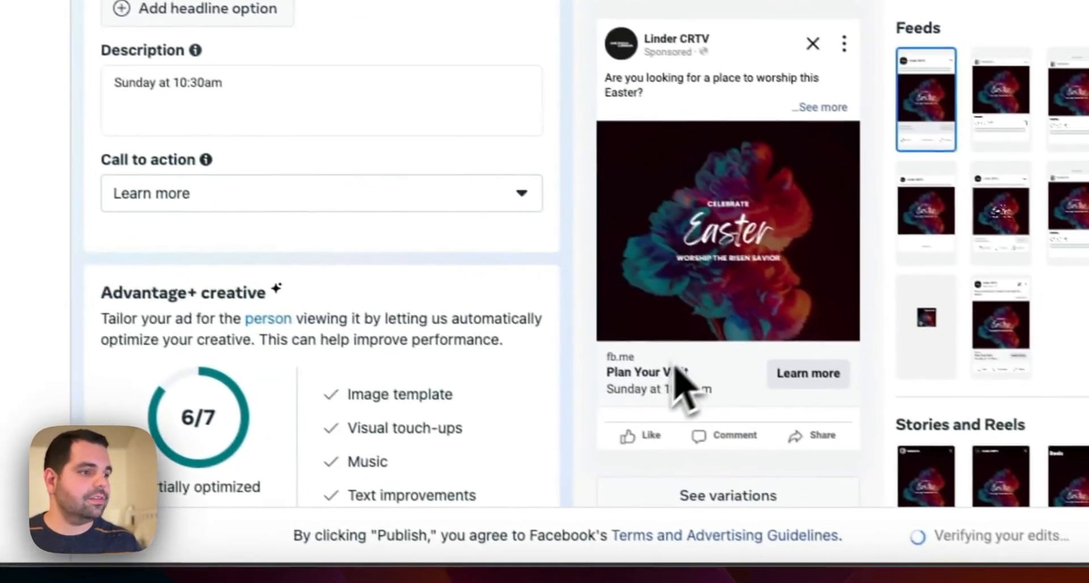
- Review the ad preview, the Advantage+ creative enhancements and the instant form options under Destination
scroll(402, 383, up, 3)
scroll(403, 384, down, 4)
scroll(426, 436, down, 10)
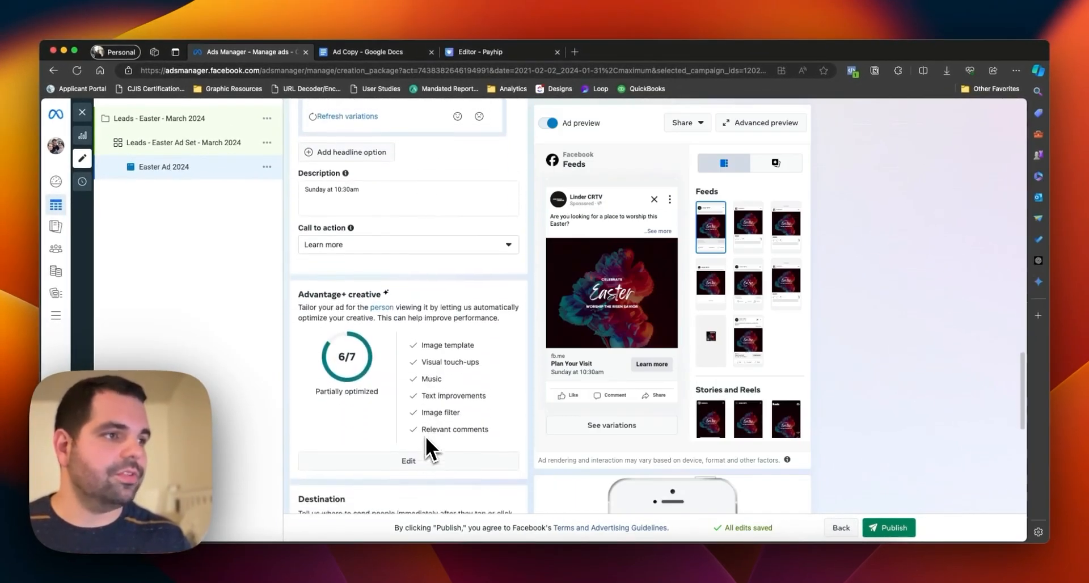
scroll(331, 235, down, 1)
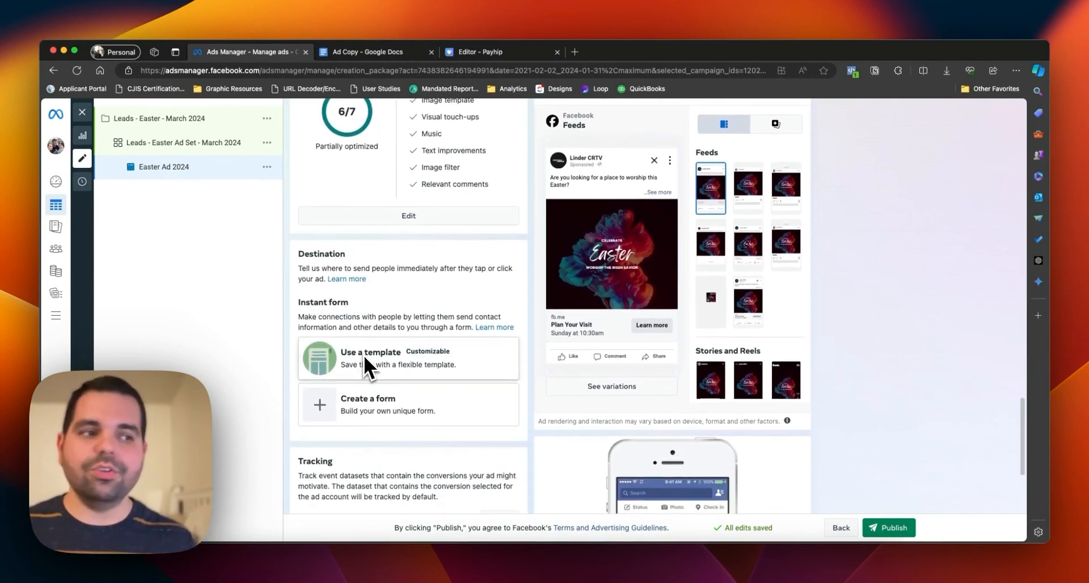
scroll(359, 353, up, 5)
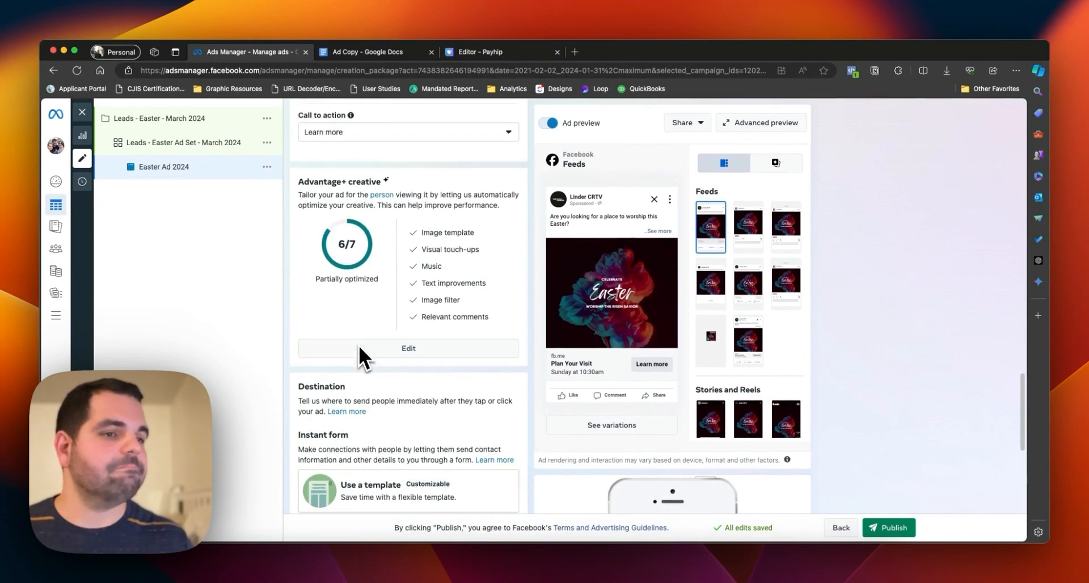
- Choose the "Collect quick and easy information" template for the instant form, preview its pages and open it for customization
scroll(359, 345, down, 5)
scroll(359, 338, down, 2)
click(363, 338)
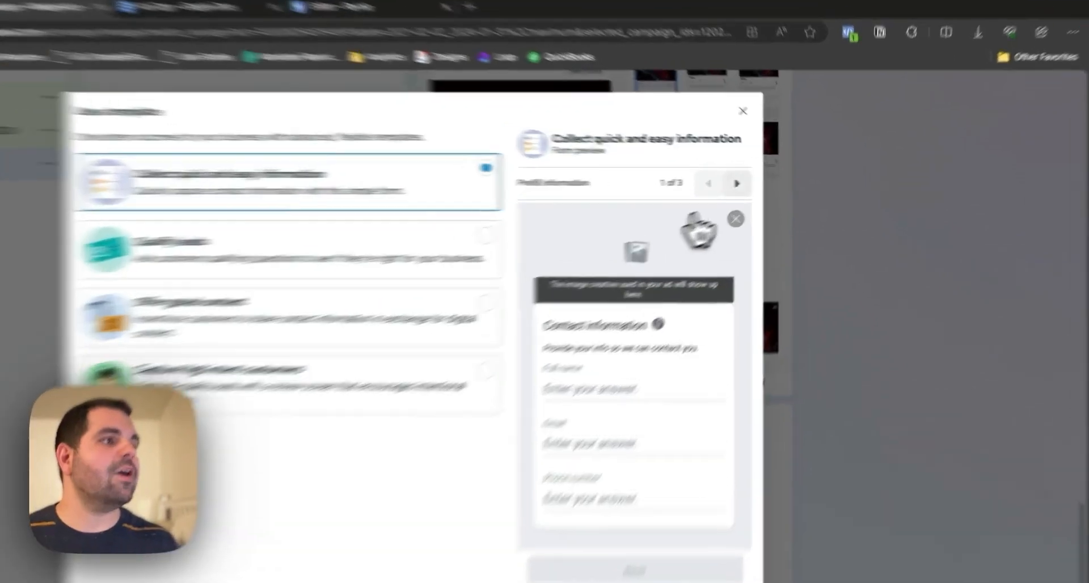
click(770, 181)
click(749, 180)
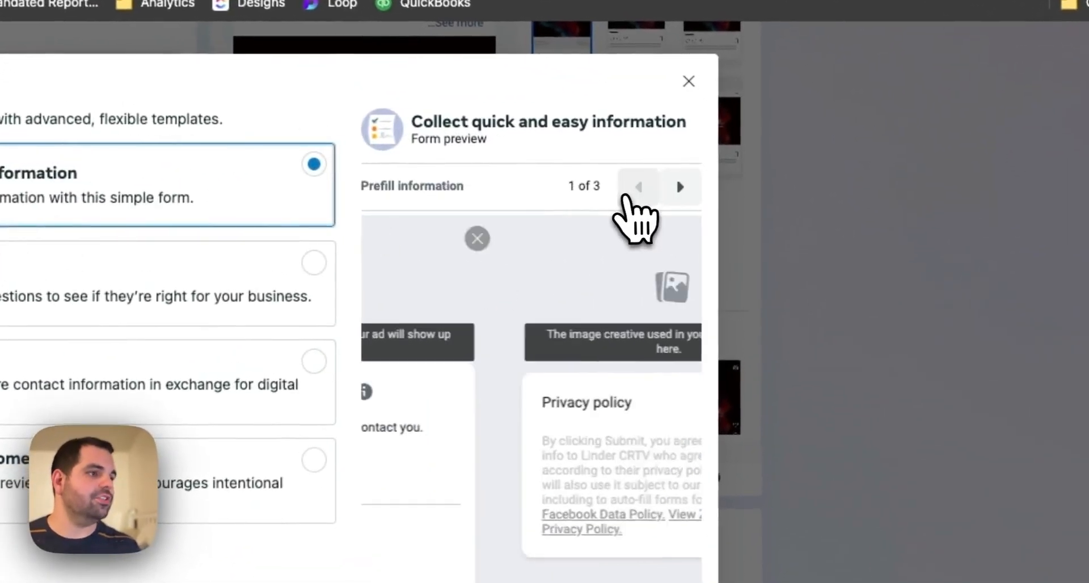
scroll(415, 379, down, 1)
scroll(413, 380, up, 1)
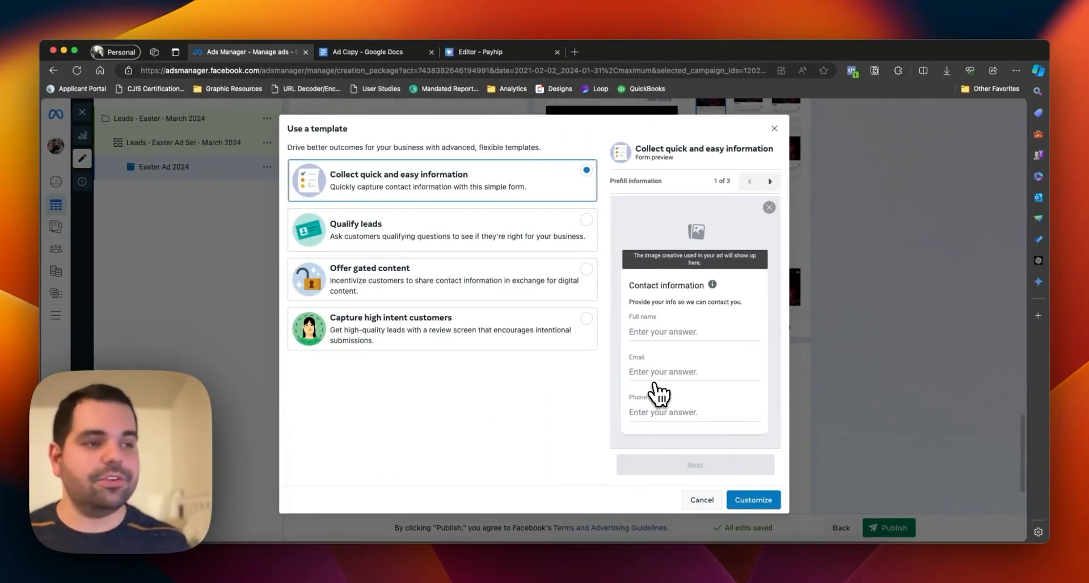
scroll(658, 397, down, 1)
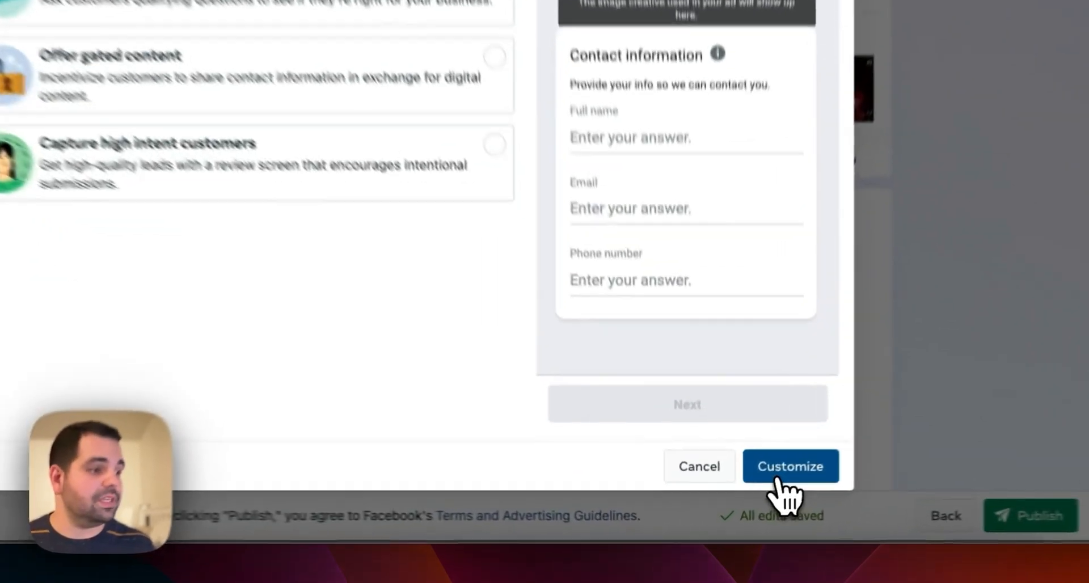
click(748, 503)
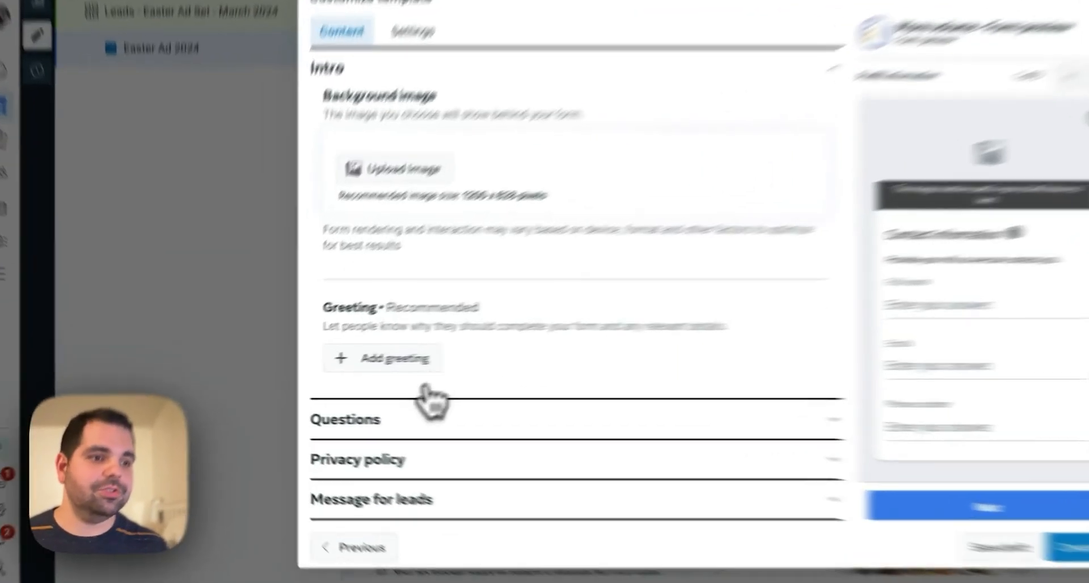
- Add a short answer question to the form's custom questions reading "How many people will be with you?"
click(331, 408)
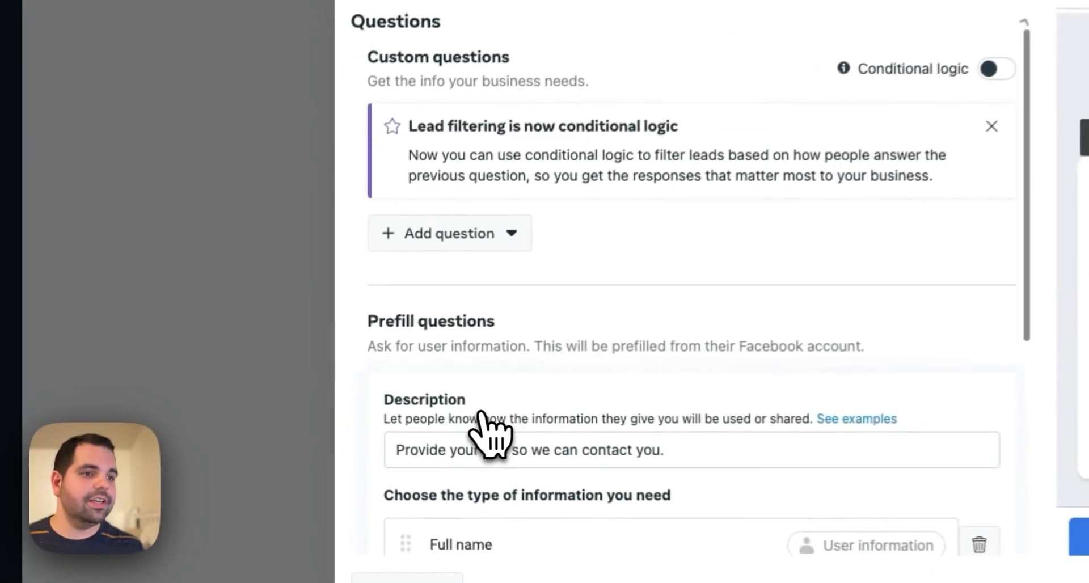
scroll(329, 405, down, 3)
scroll(486, 412, down, 2)
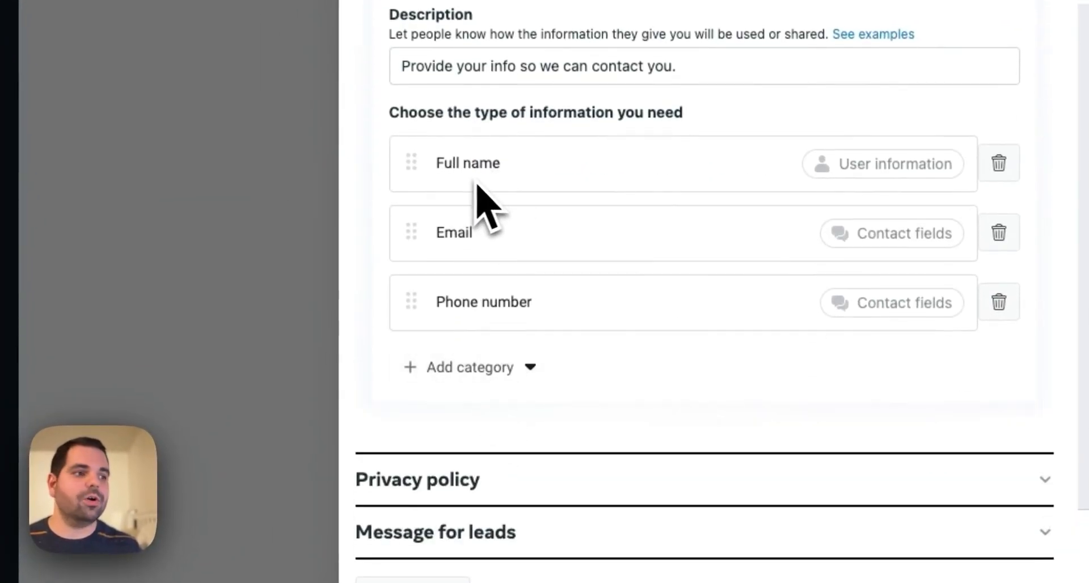
click(503, 366)
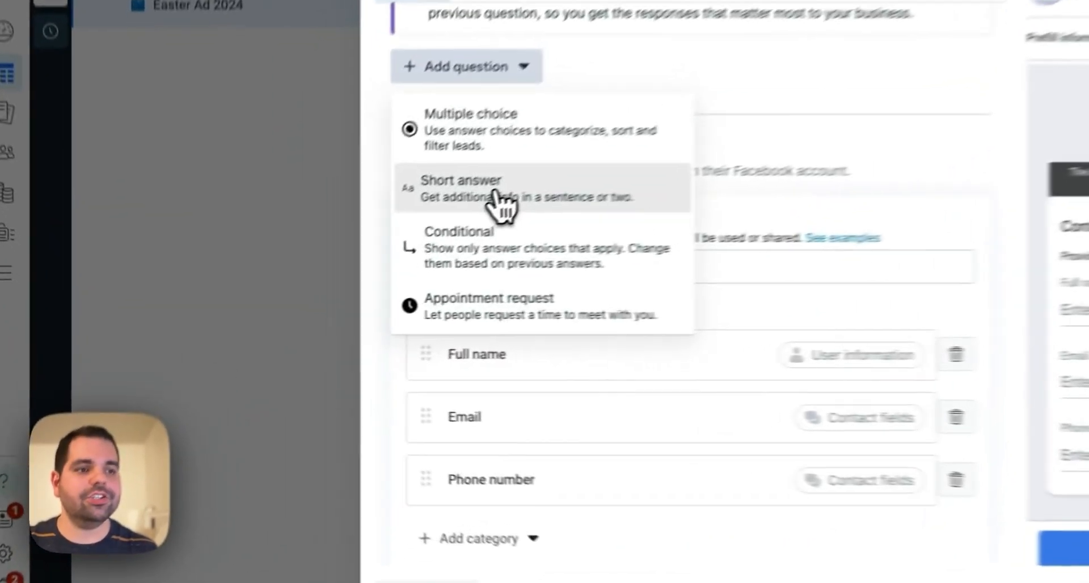
click(340, 266)
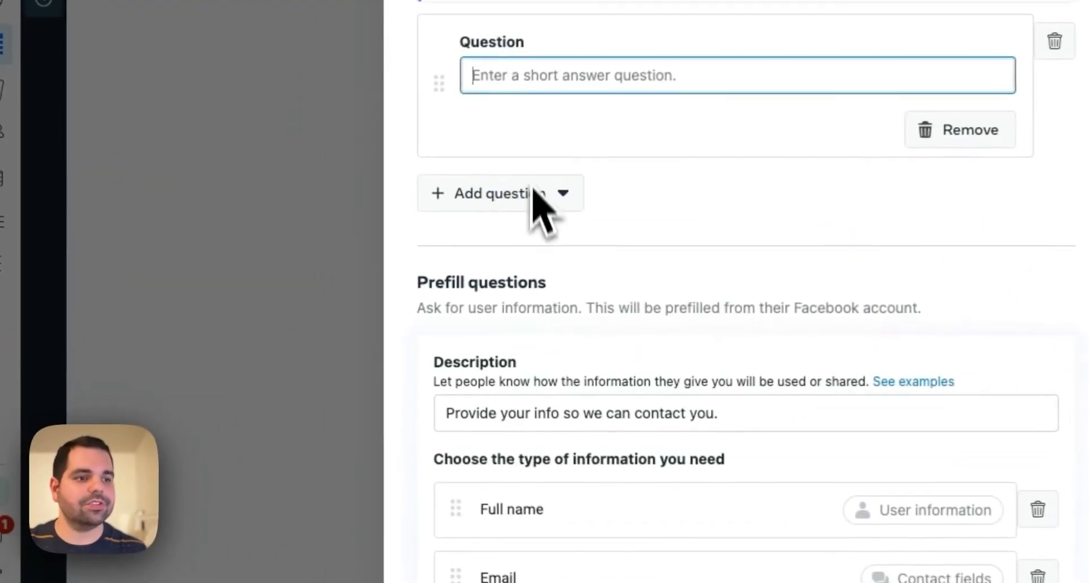
text(How many people will be with you?)
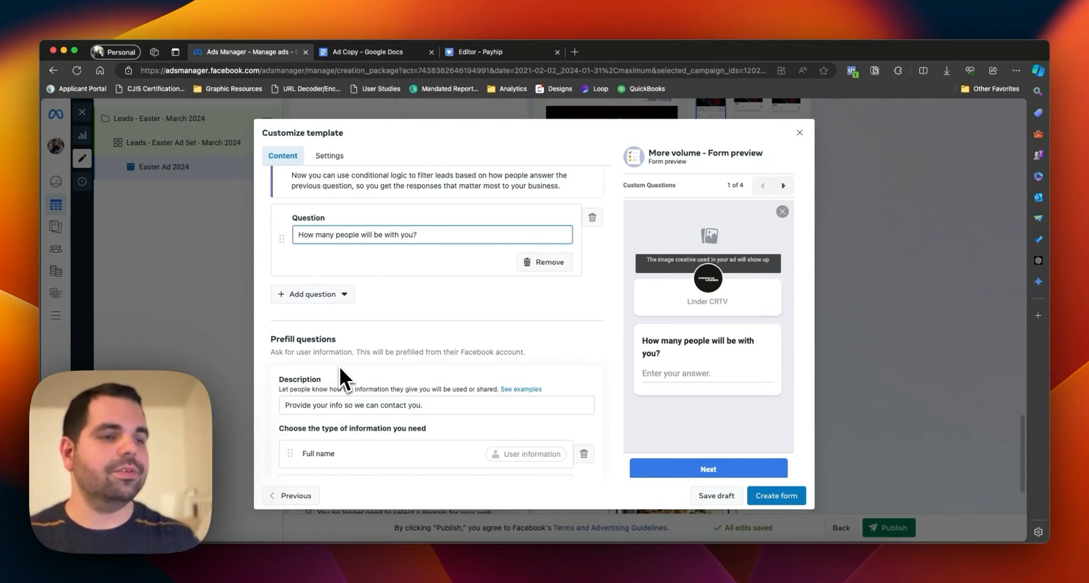
- Add a multiple choice question "Which service are you planning to attend?" with the answers 9am and 10:30am
scroll(339, 366, down, 5)
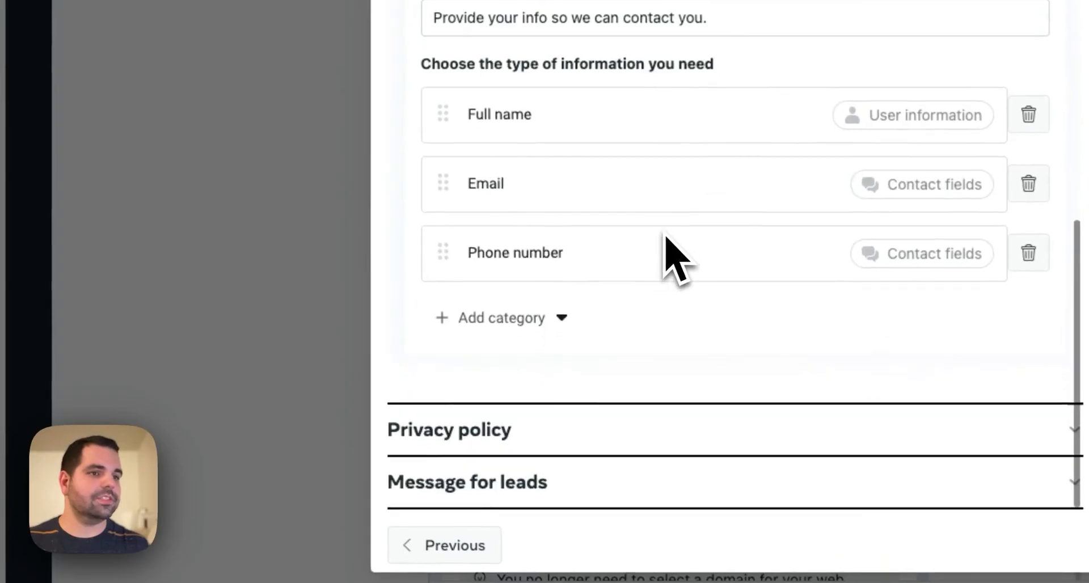
scroll(393, 346, up, 8)
click(312, 398)
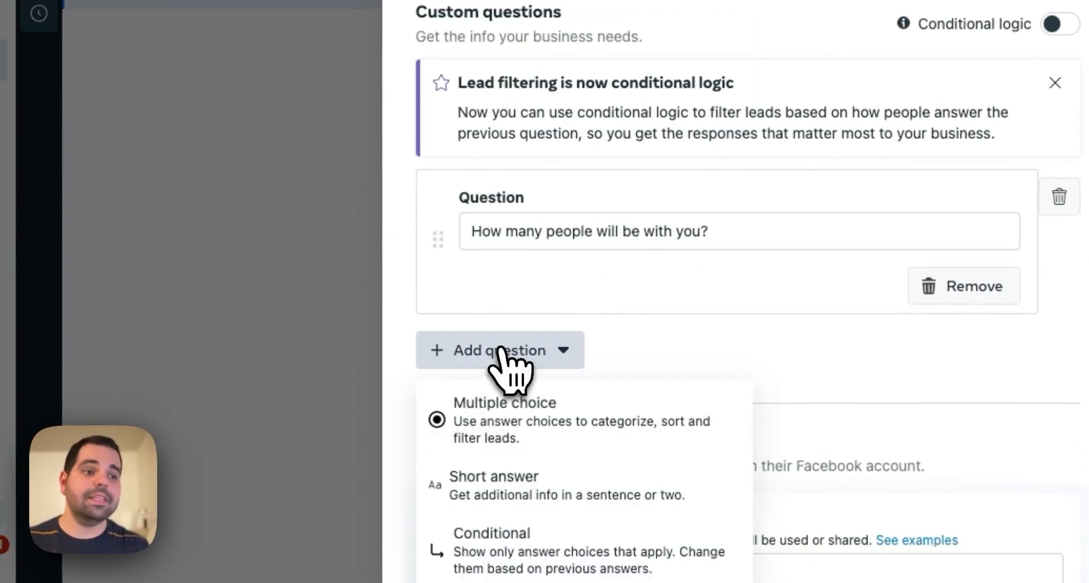
click(489, 431)
text(Which service are you planning to attend?)
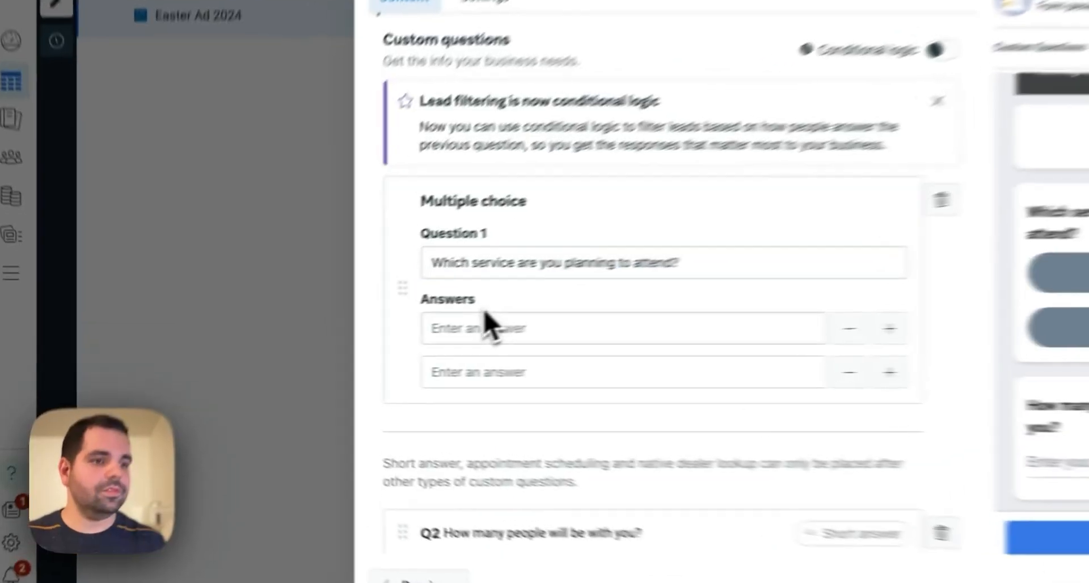
click(507, 344)
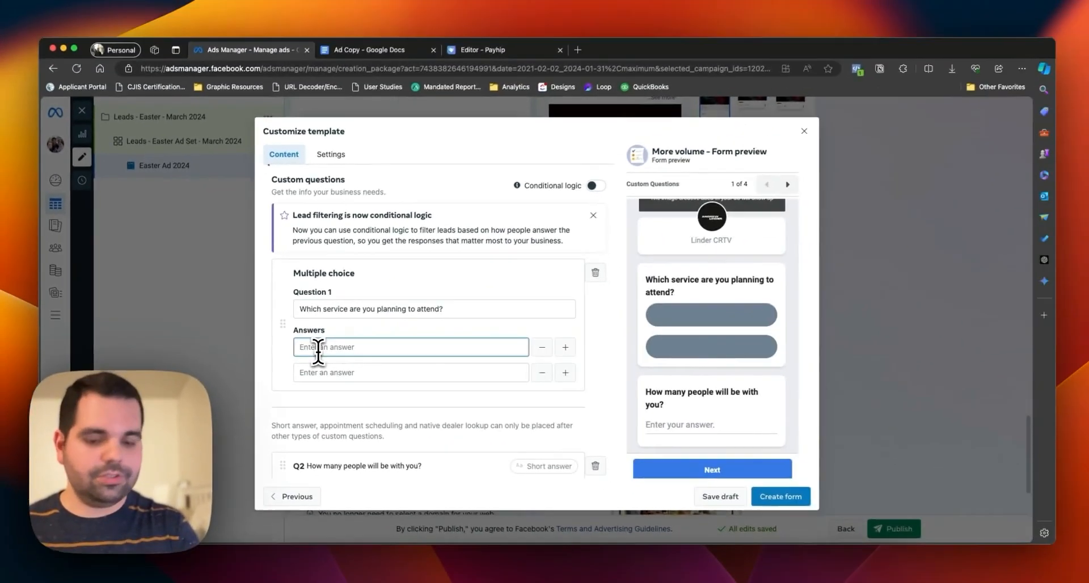
text(9am)
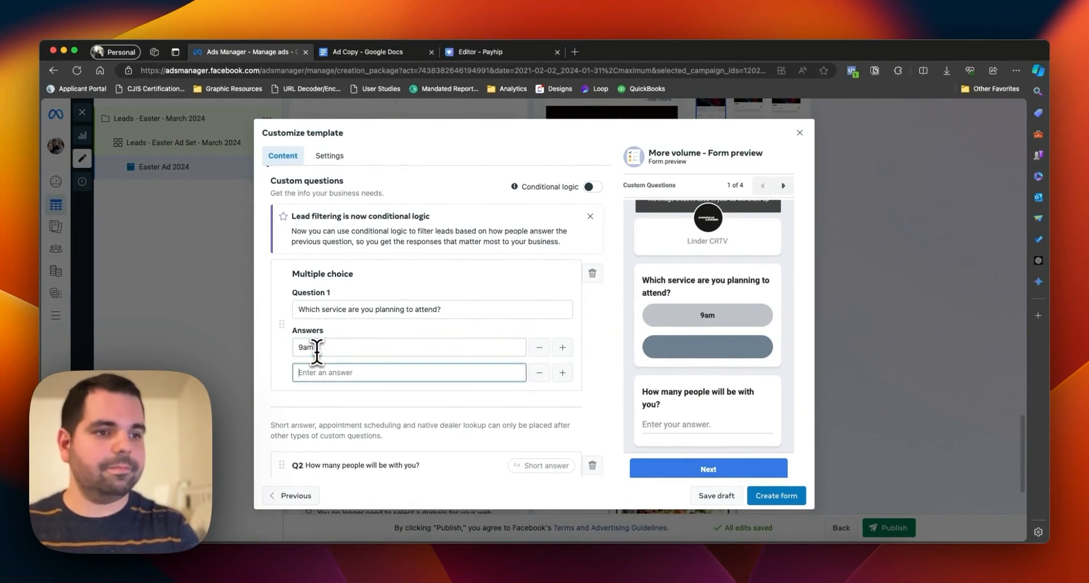
text(10:30am)
scroll(355, 363, down, 6)
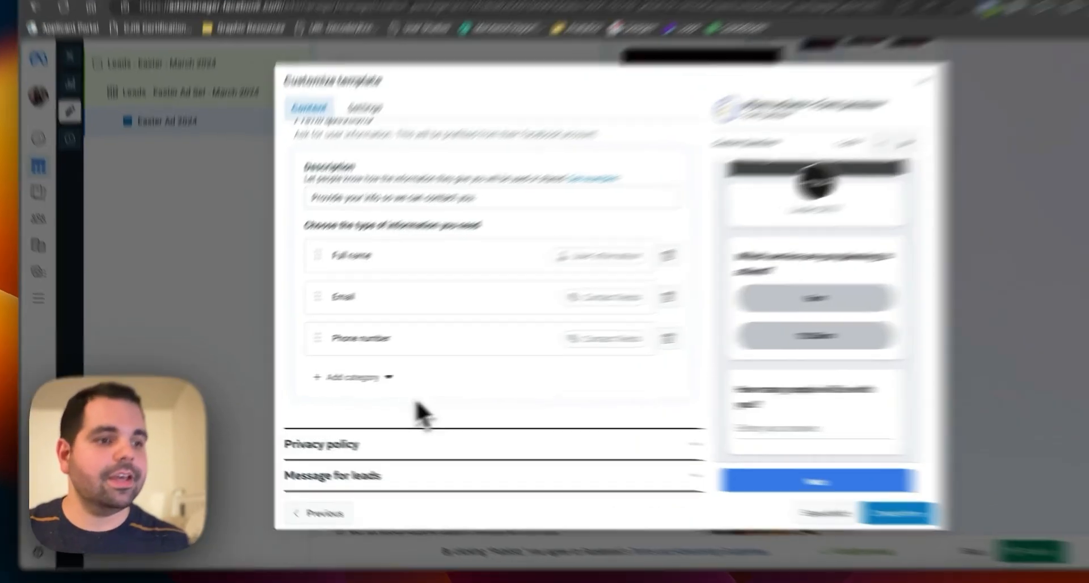
click(408, 437)
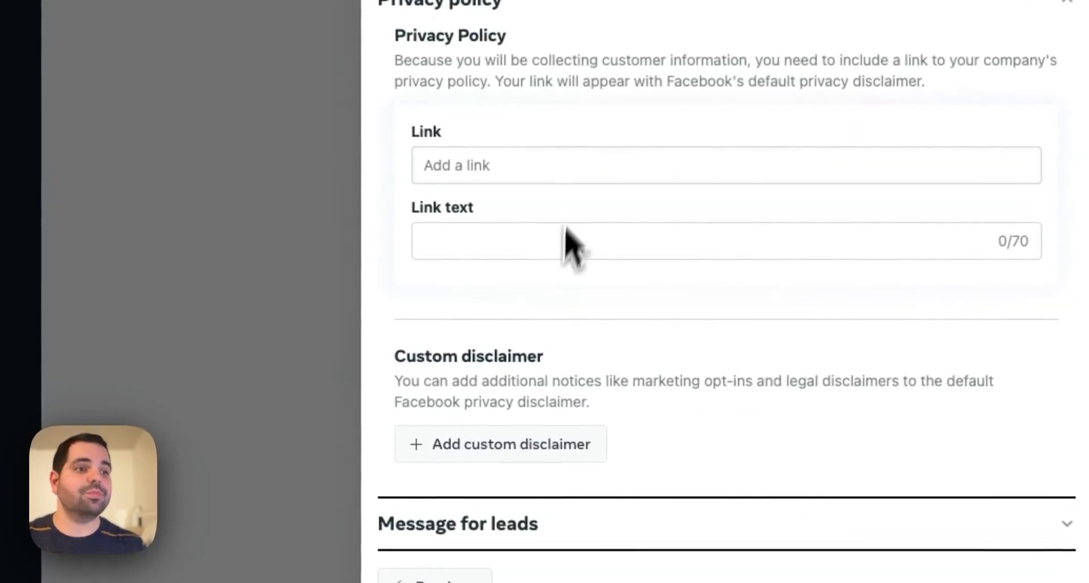
click(564, 162)
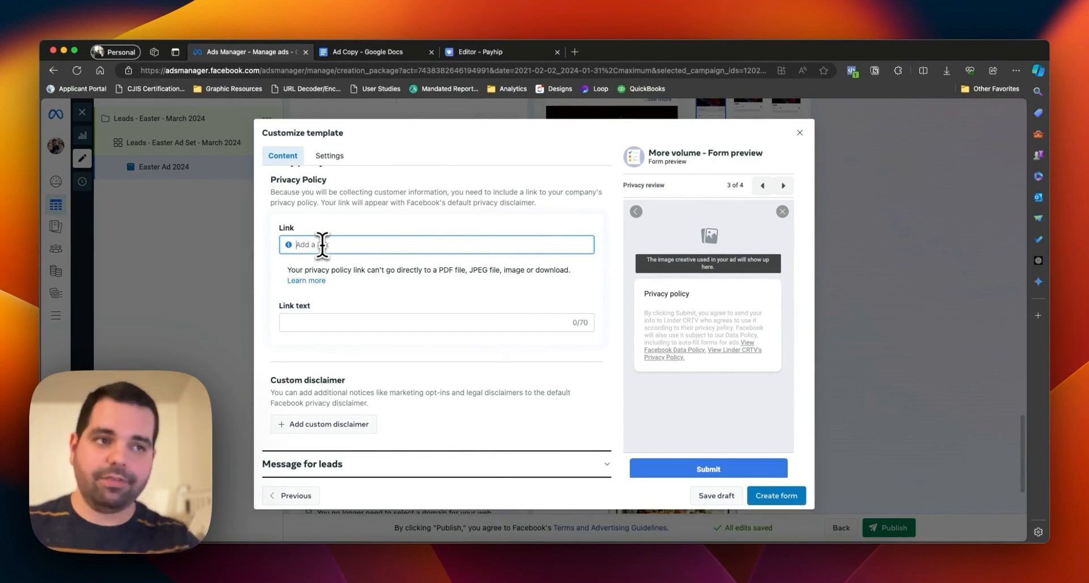
click(456, 52)
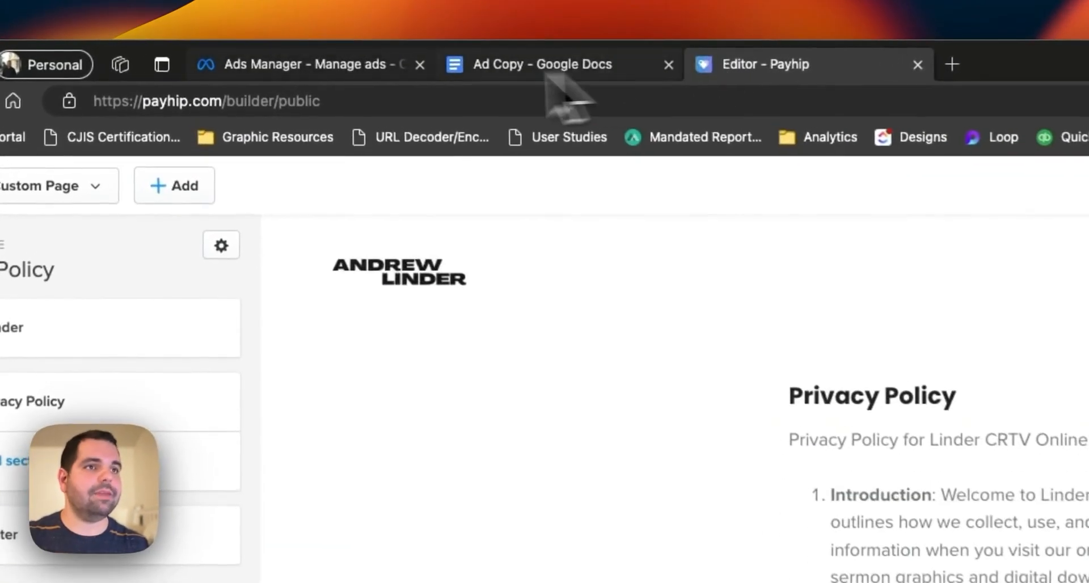
click(272, 69)
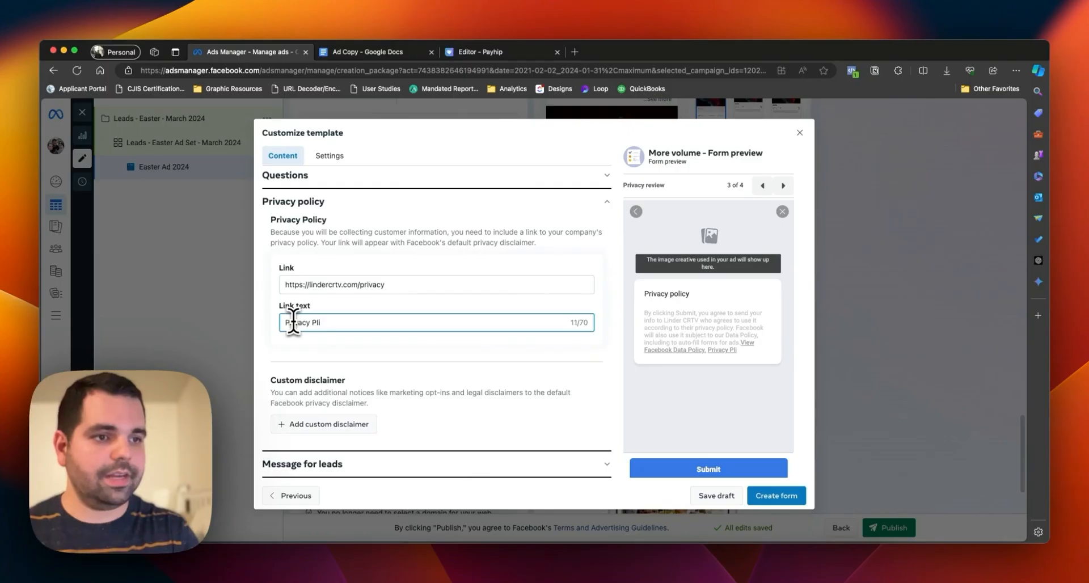
text(l)
key(BackSpace)
text(olicy)
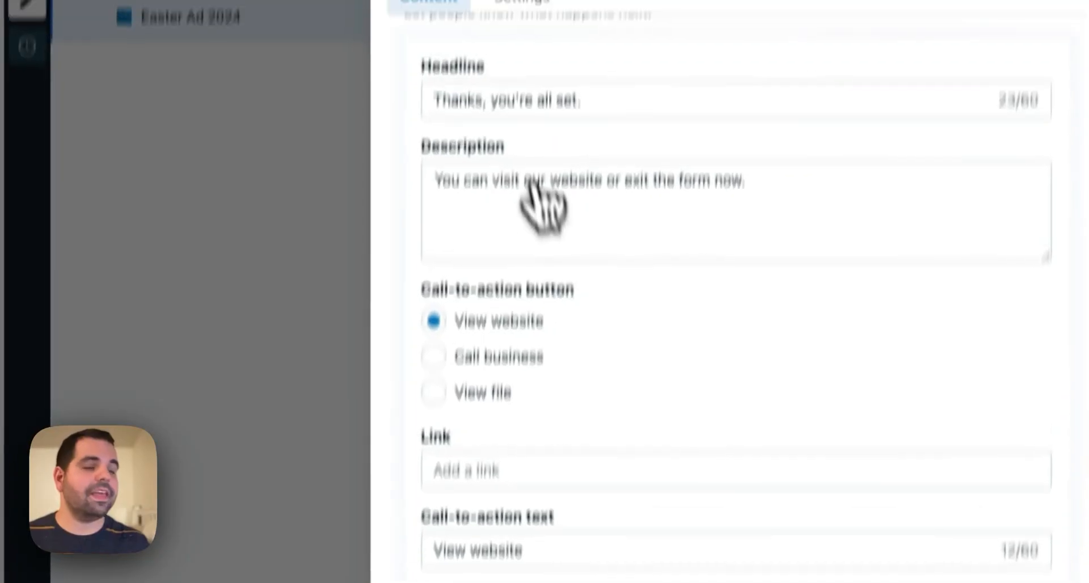
- Set the message for leads to the headline "We can't wait to meet you! 👋" and description "Thank you so much for planning a visit!"
triple_click(606, 102)
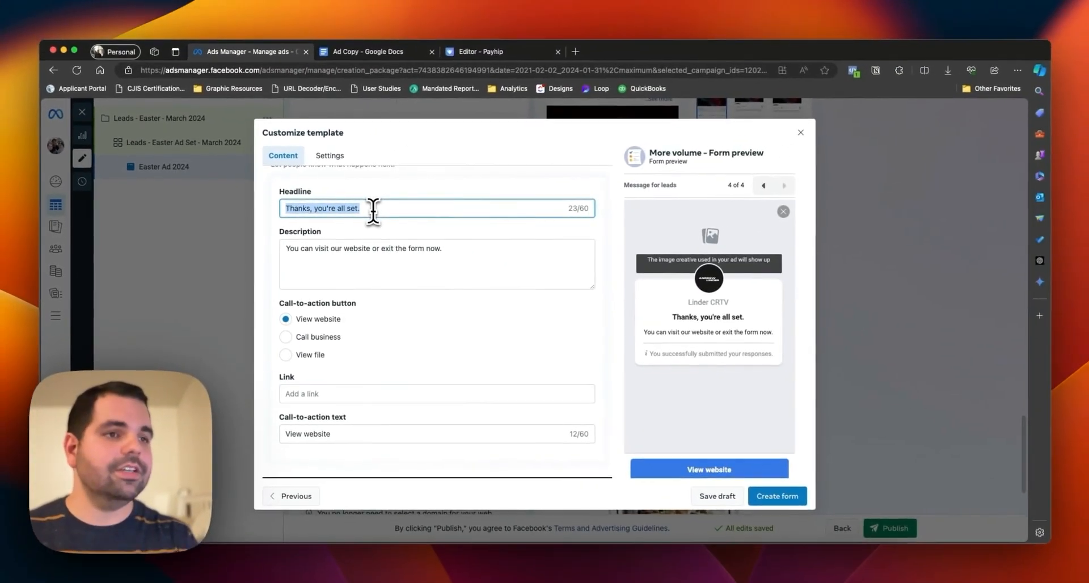
text(We can't wait to meet y)
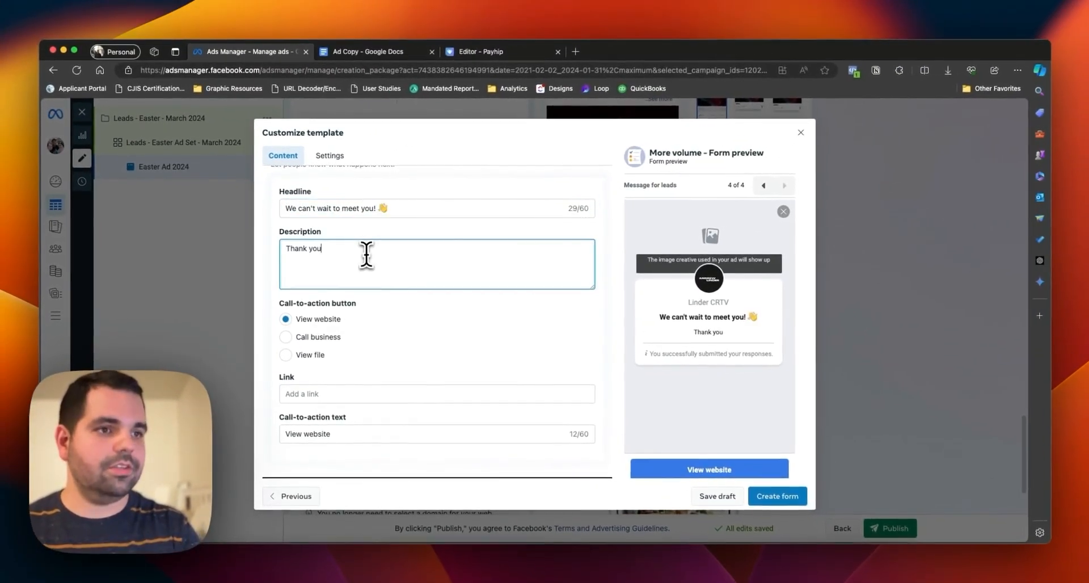
text(so much for)
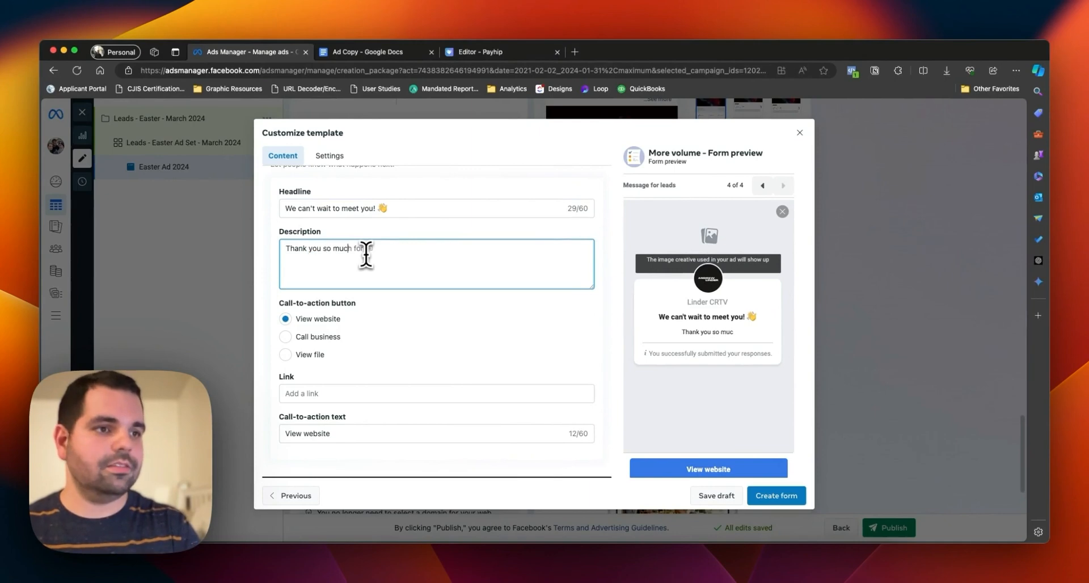
text( planning a visit!)
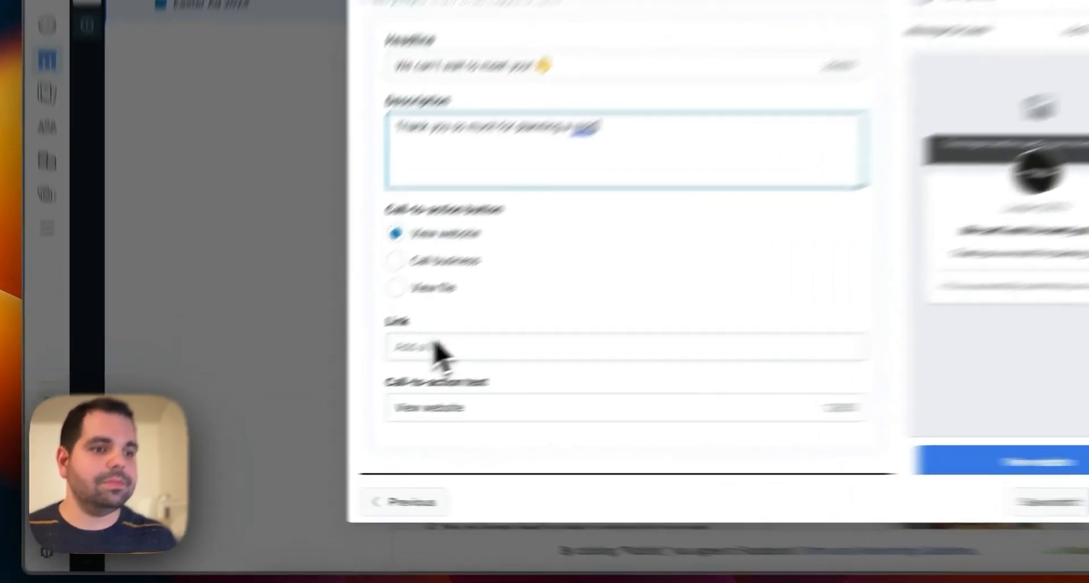
- Link the completion message's website button to lindercrtv.com with the call-to-action text "Learn More", and create the form
click(296, 390)
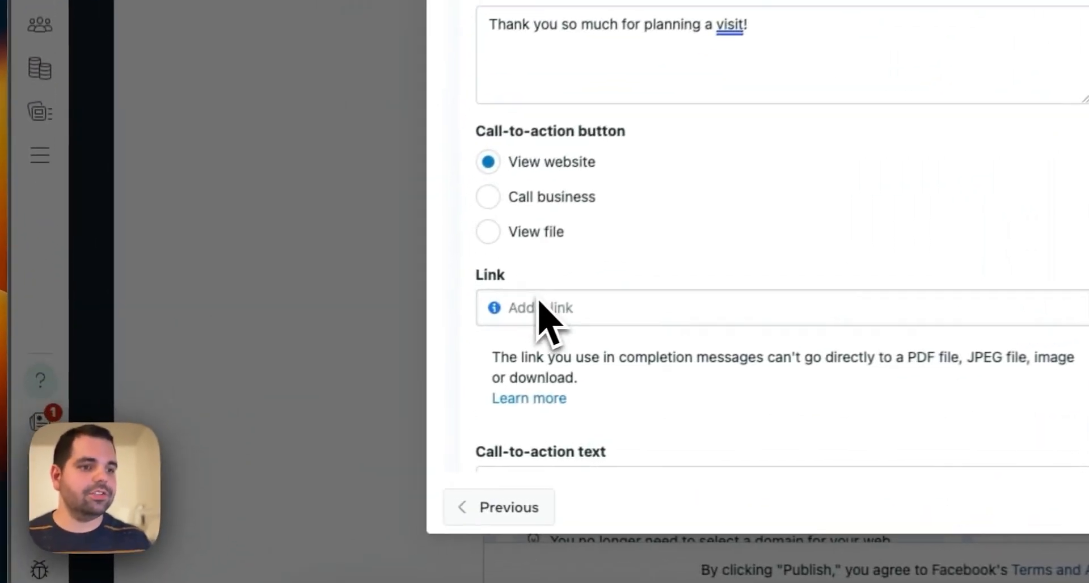
text(linked)
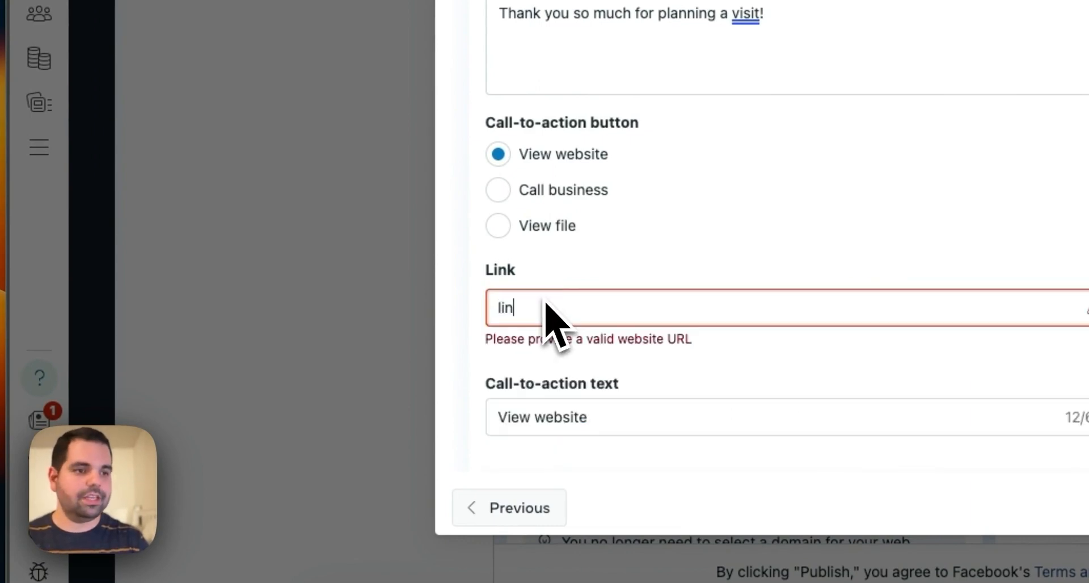
text(crtv.com)
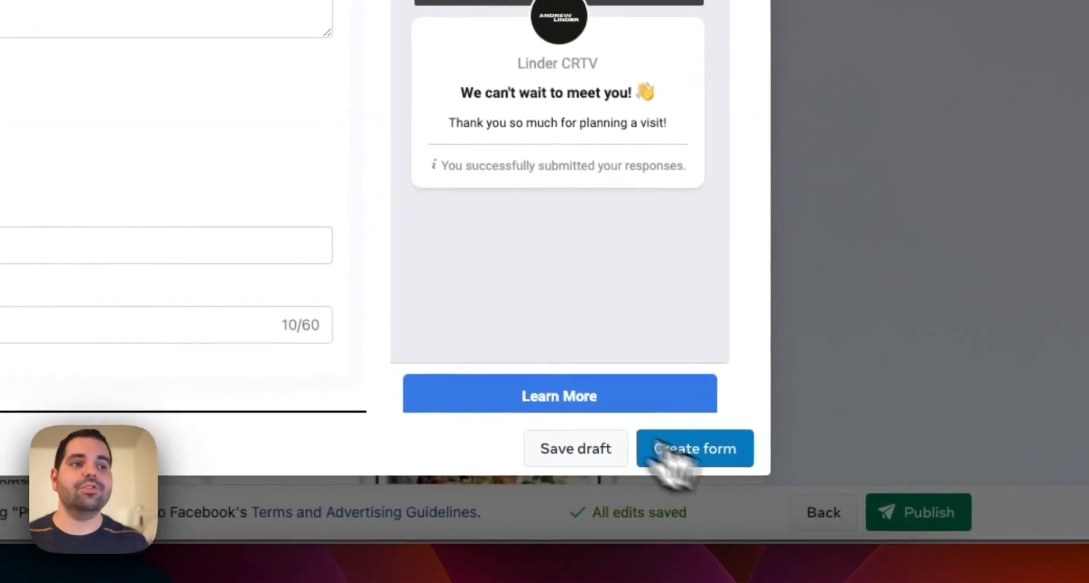
click(776, 495)
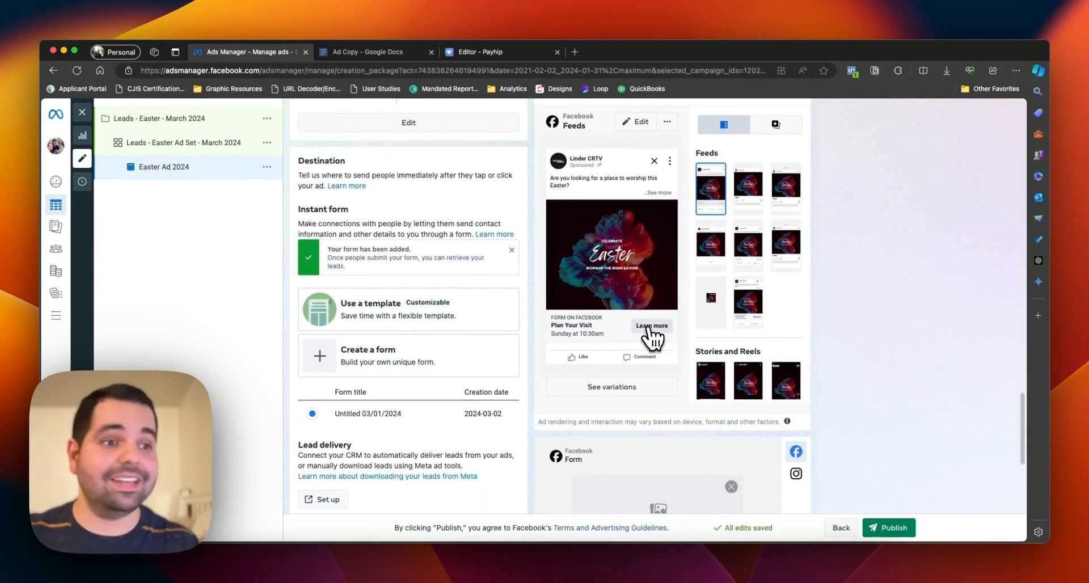
- Quickly duplicate the ad "Easter Ad 2024" within its ad set
scroll(414, 372, up, 5)
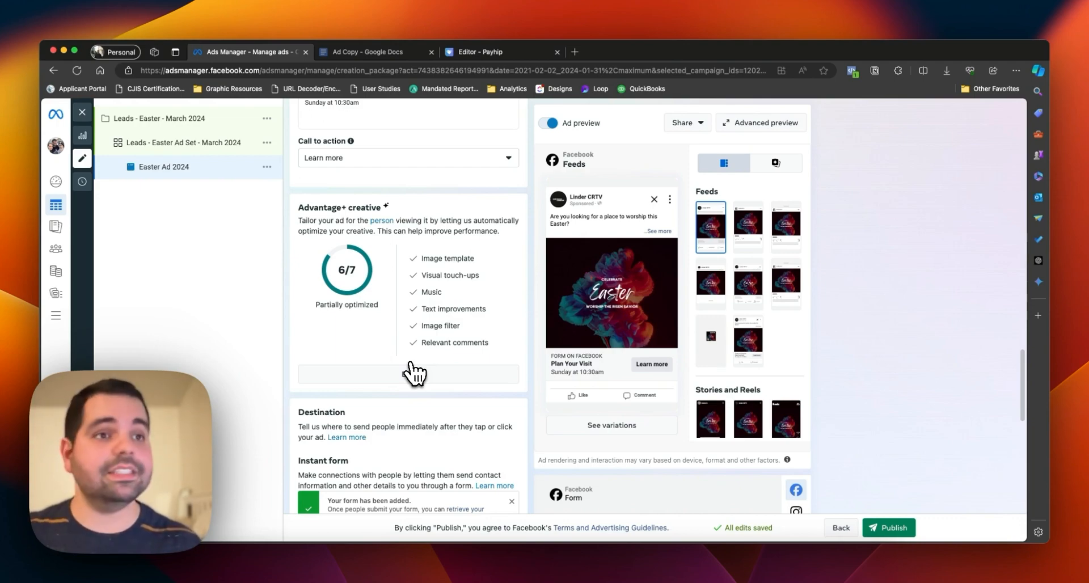
click(207, 570)
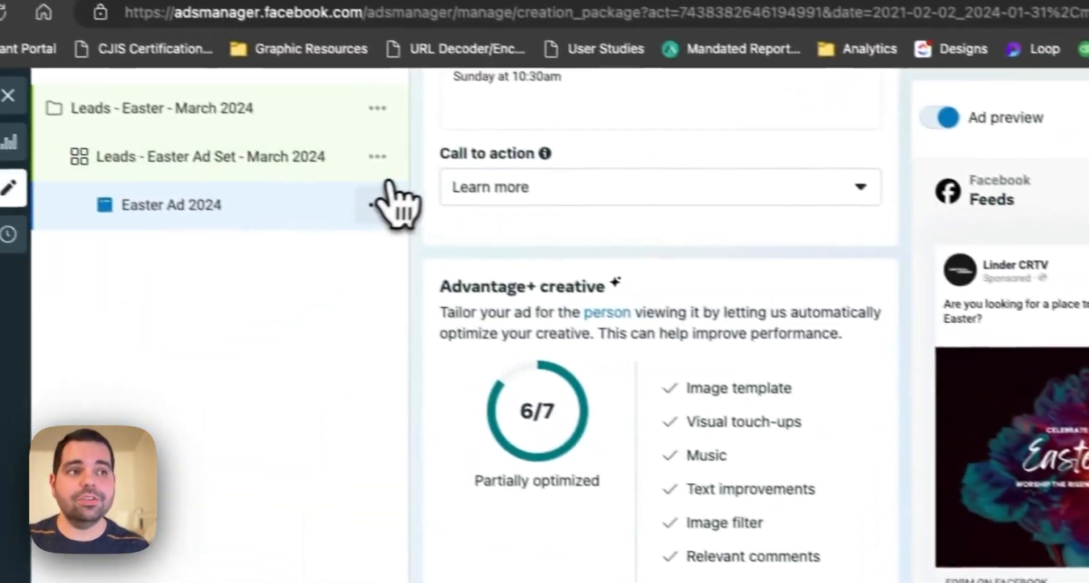
click(91, 99)
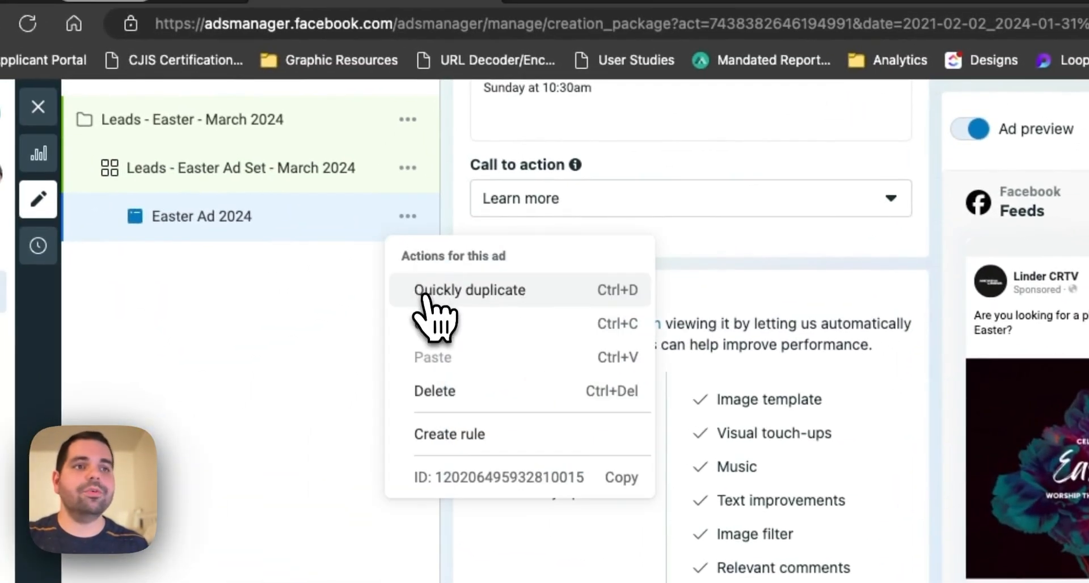
click(108, 179)
- Replace the media of the duplicated ad with the image 2.png from the account images
scroll(705, 413, up, 10)
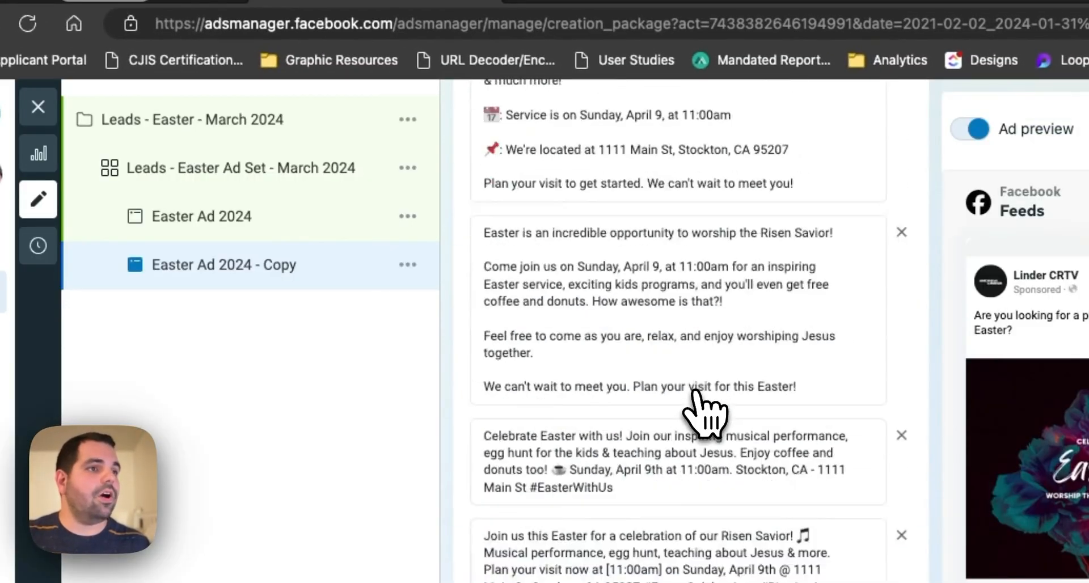
scroll(696, 392, down, 1)
click(898, 406)
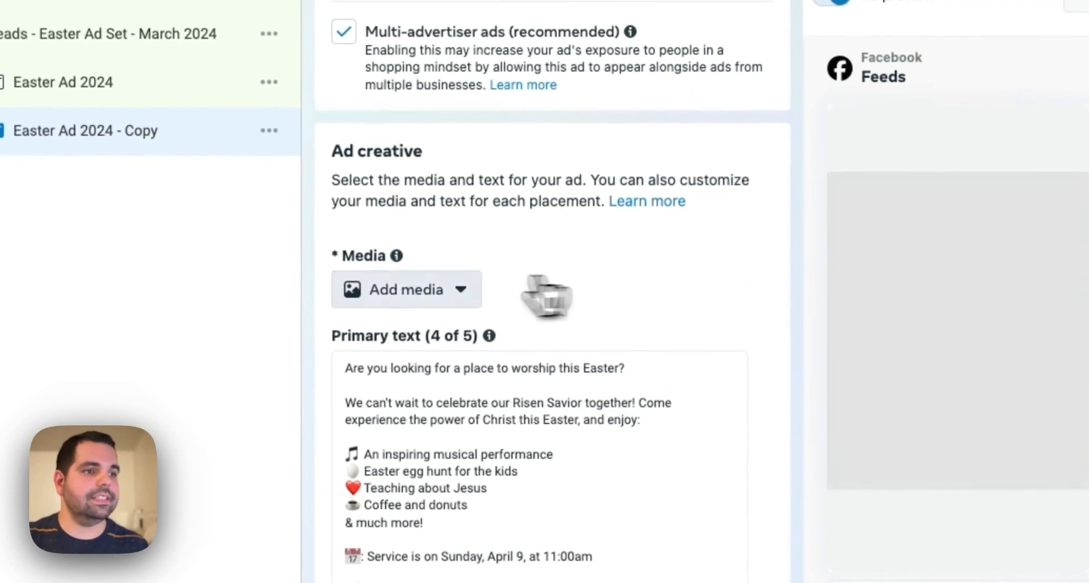
click(568, 430)
click(400, 342)
click(493, 158)
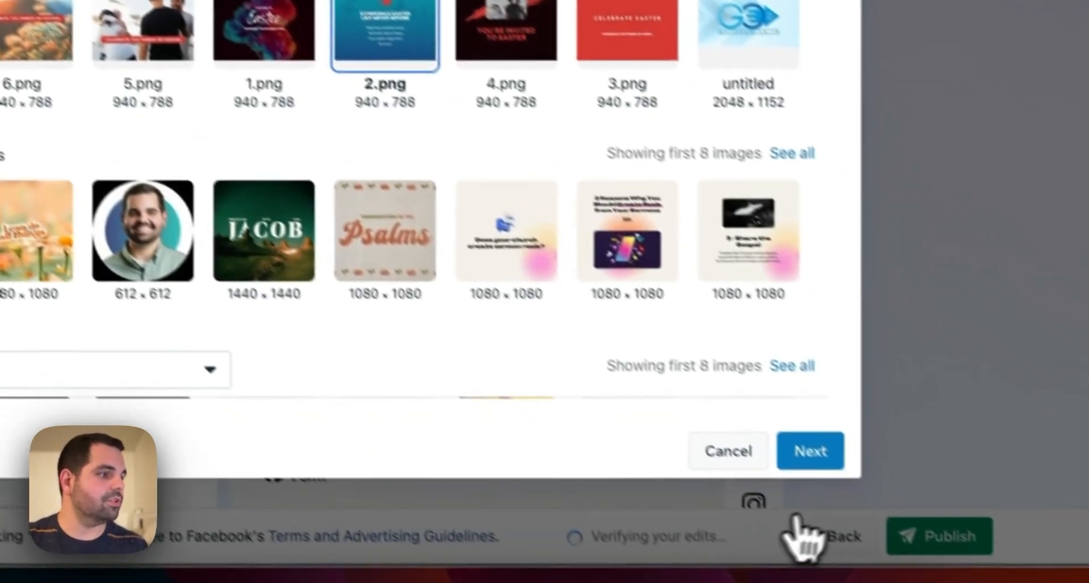
click(809, 450)
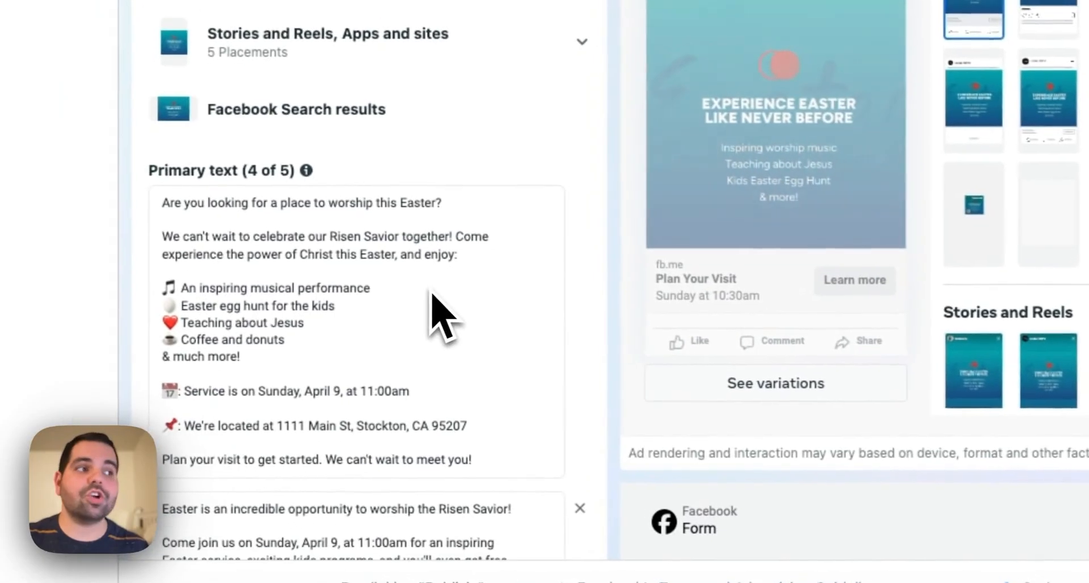